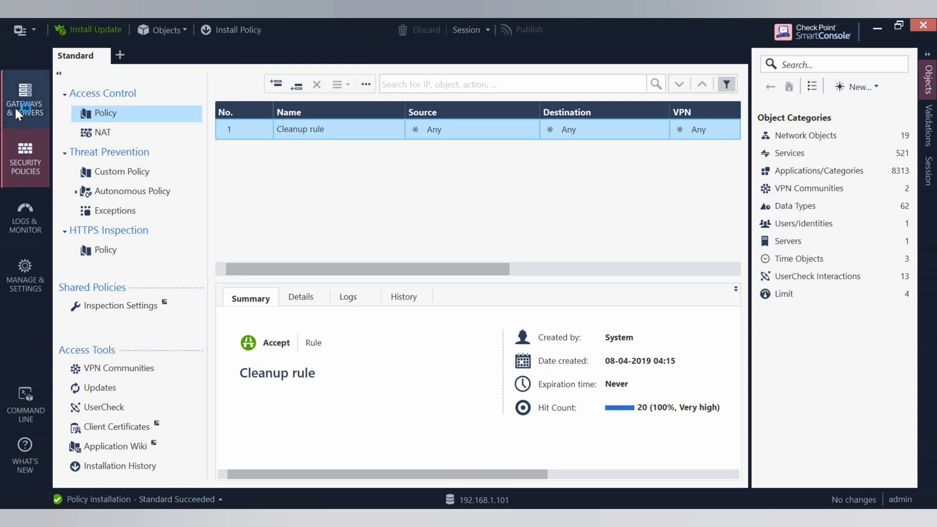
Show the Gateways & Servers list, select VSX_GW2 and open the '...' further-actions menu
{"action": "left_click", "coordinate": [15, 105]}
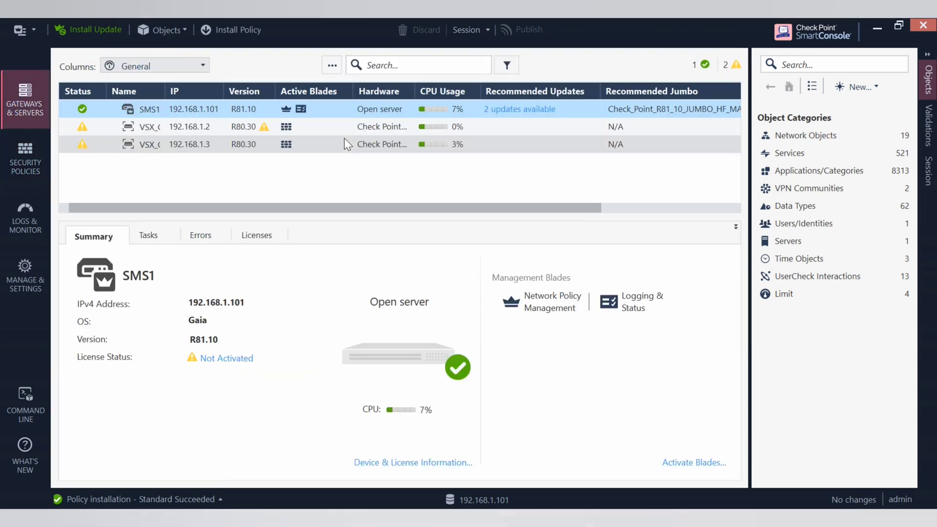
{"action": "left_click", "coordinate": [215, 144]}
{"action": "right_click", "coordinate": [215, 144]}
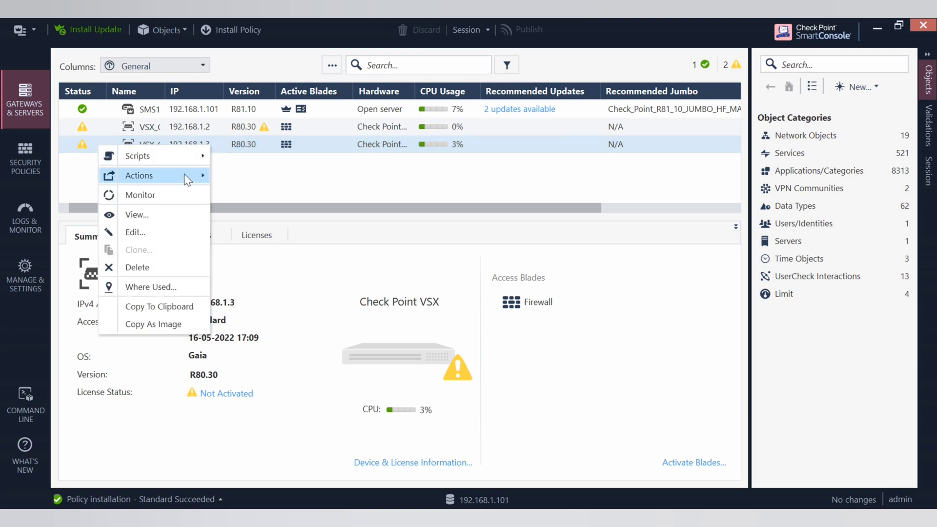
{"action": "left_click", "coordinate": [283, 180]}
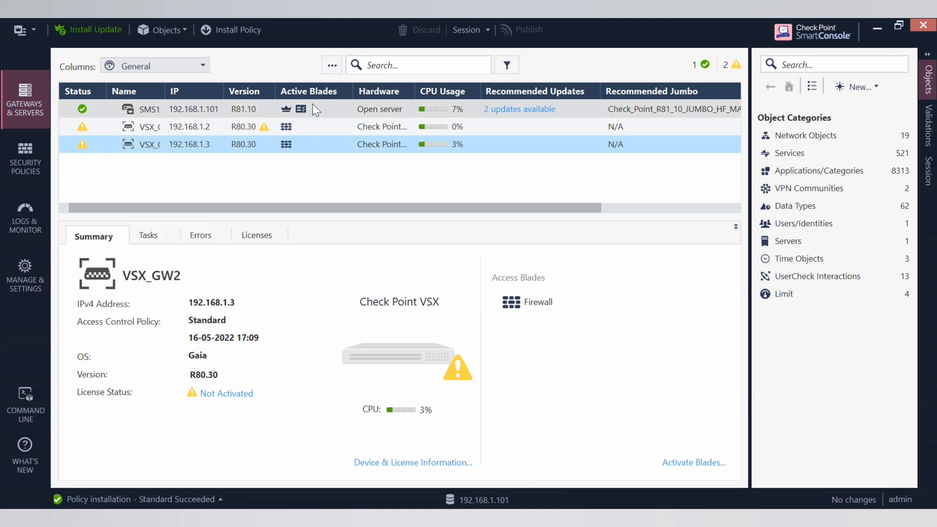
{"action": "left_click", "coordinate": [332, 66]}
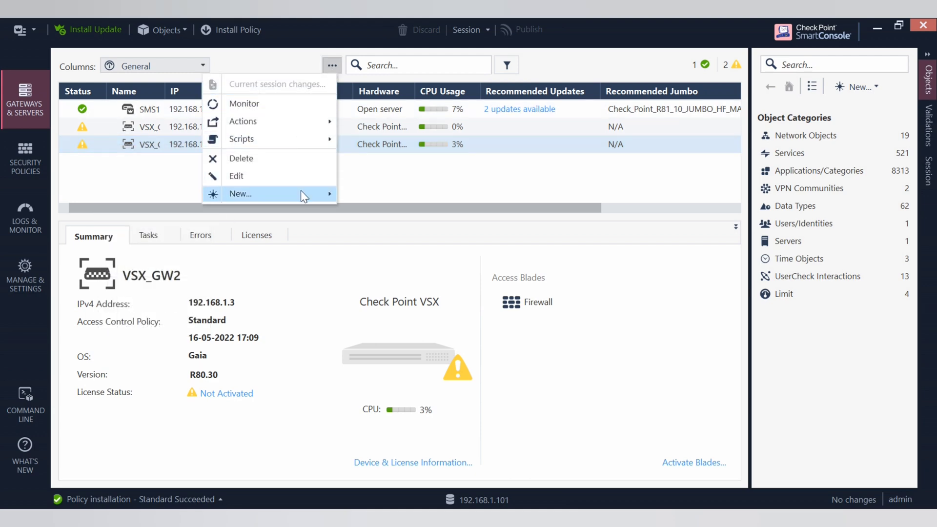
Create a new VSX Virtual System named VS1 hosted on VSX_GW2 and continue to networking
{"action": "mouse_move", "coordinate": [301, 191]}
{"action": "mouse_move", "coordinate": [184, 236]}
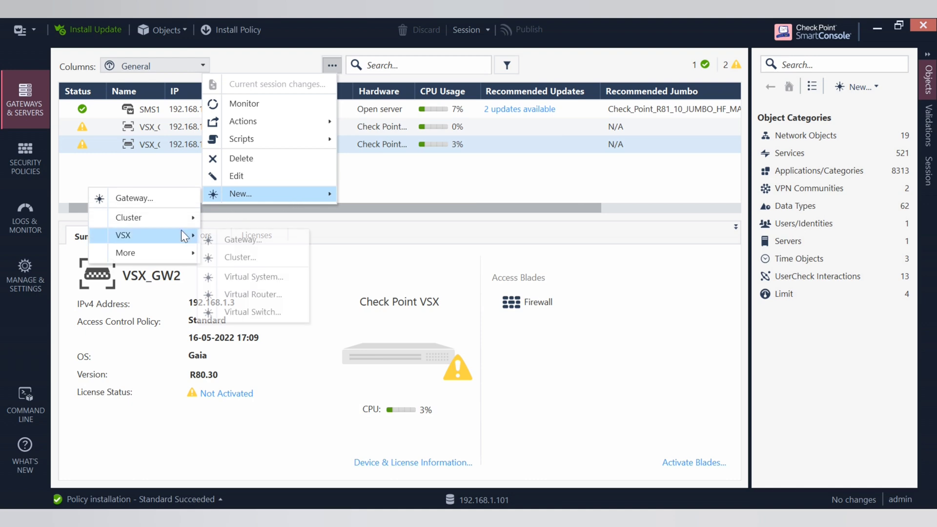
{"action": "left_click", "coordinate": [249, 277]}
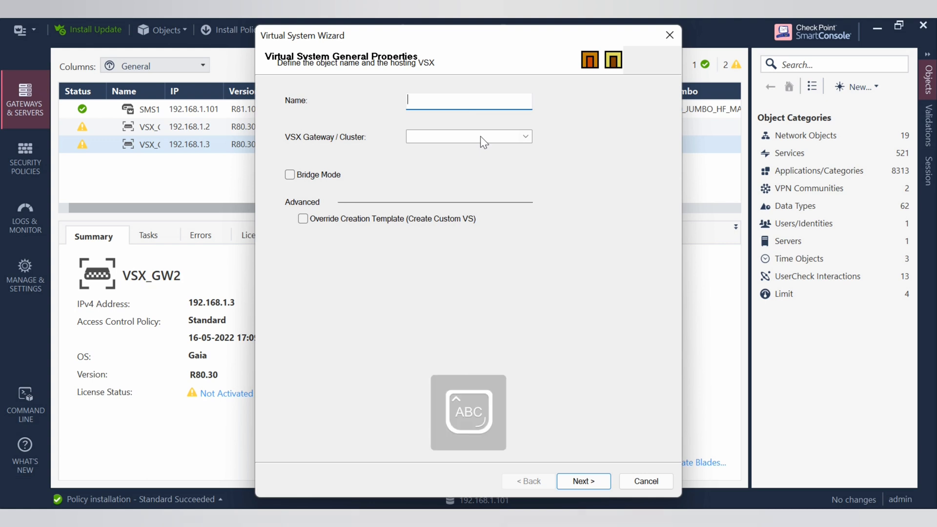
{"action": "type", "text": "VS1"}
{"action": "left_click", "coordinate": [520, 132]}
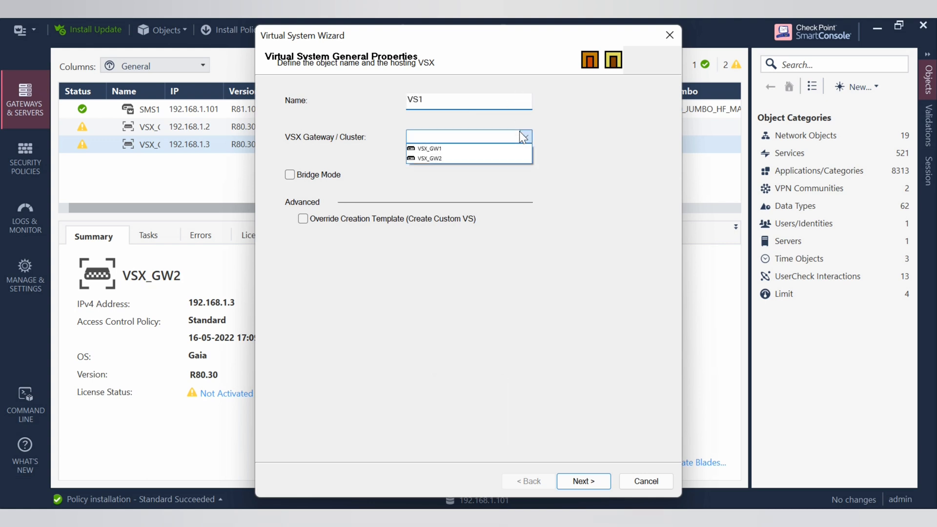
{"action": "left_click", "coordinate": [448, 160]}
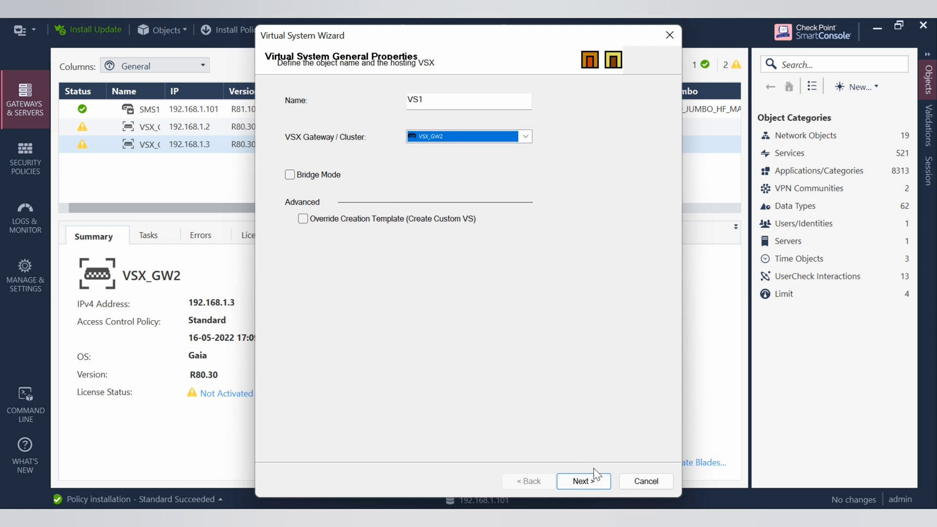
{"action": "left_click", "coordinate": [584, 481]}
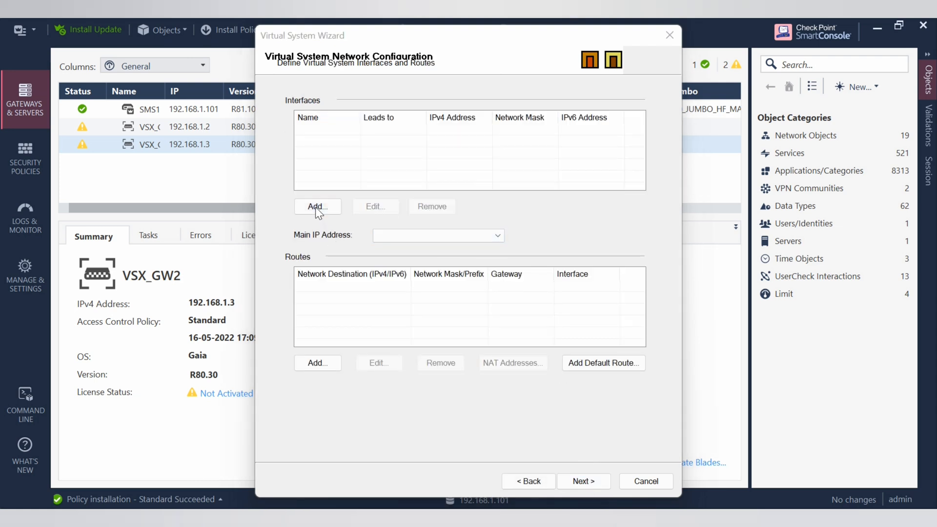
Add interface eth2 to VS1 with IP 192.168.1.200 and net mask 255.255.255.0
{"action": "left_click", "coordinate": [315, 207]}
{"action": "left_click", "coordinate": [558, 154]}
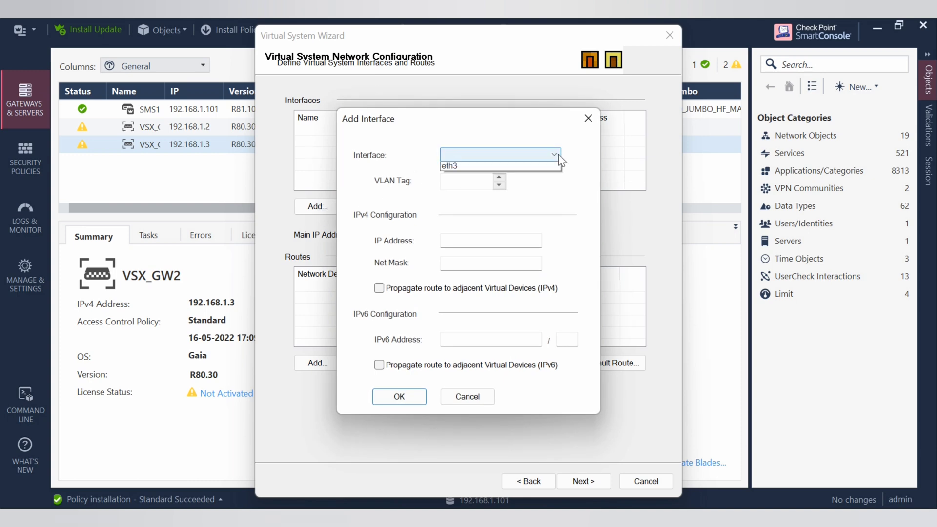
{"action": "left_click", "coordinate": [466, 167]}
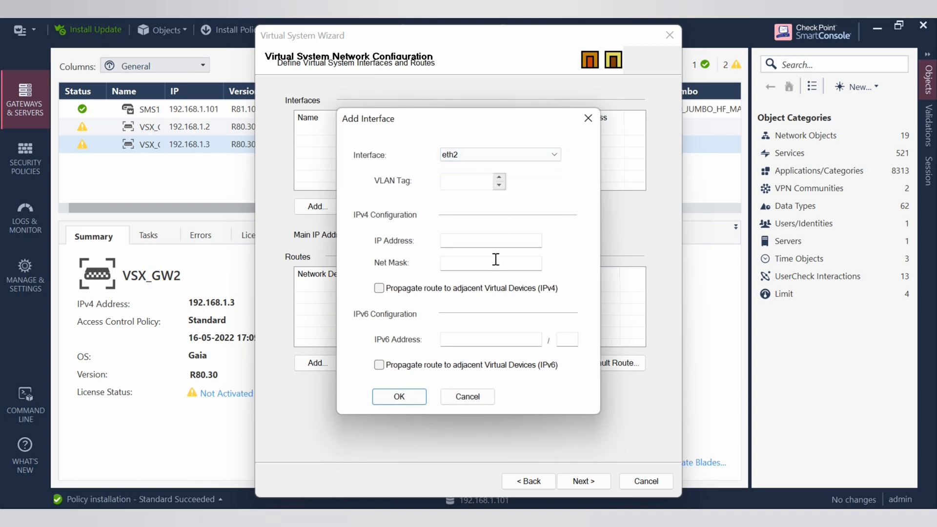
{"action": "left_click", "coordinate": [467, 240]}
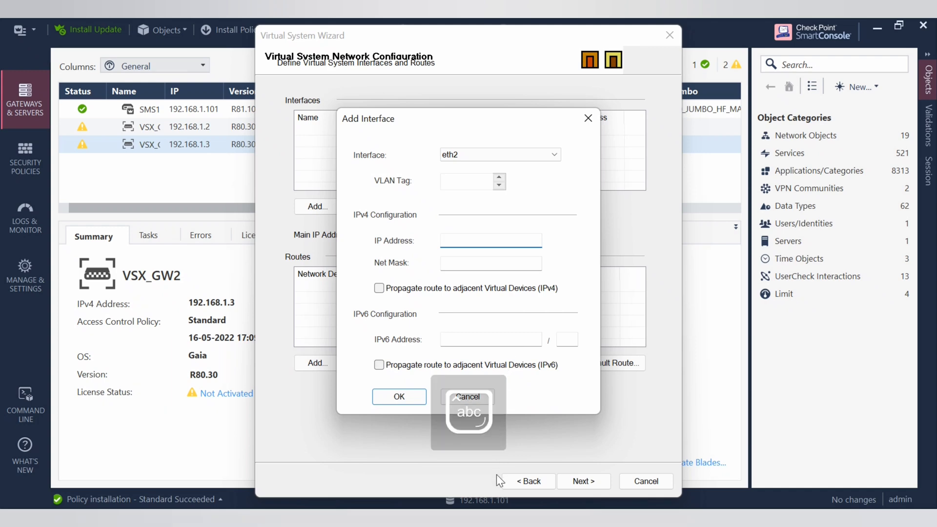
{"action": "type", "text": "192.168"}
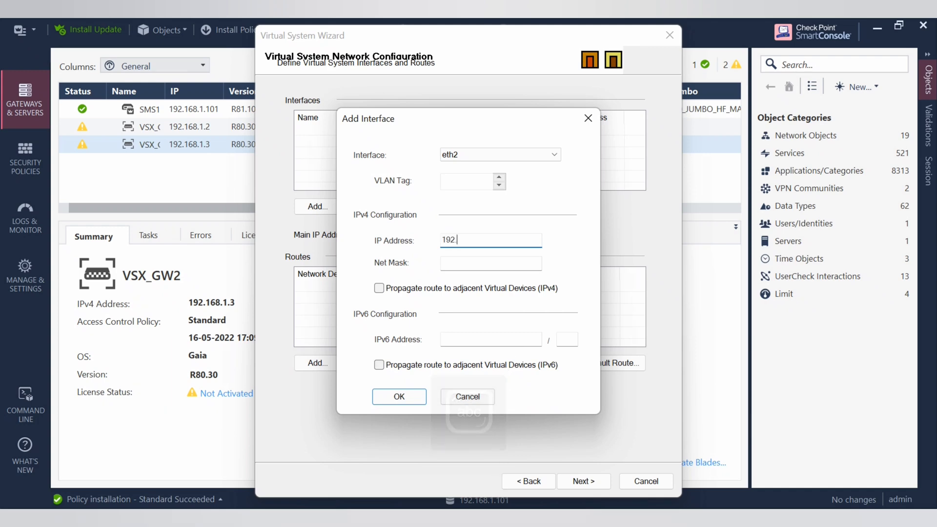
{"action": "type", "text": ".1.200"}
{"action": "left_click", "coordinate": [482, 264]}
{"action": "type", "text": "2"}
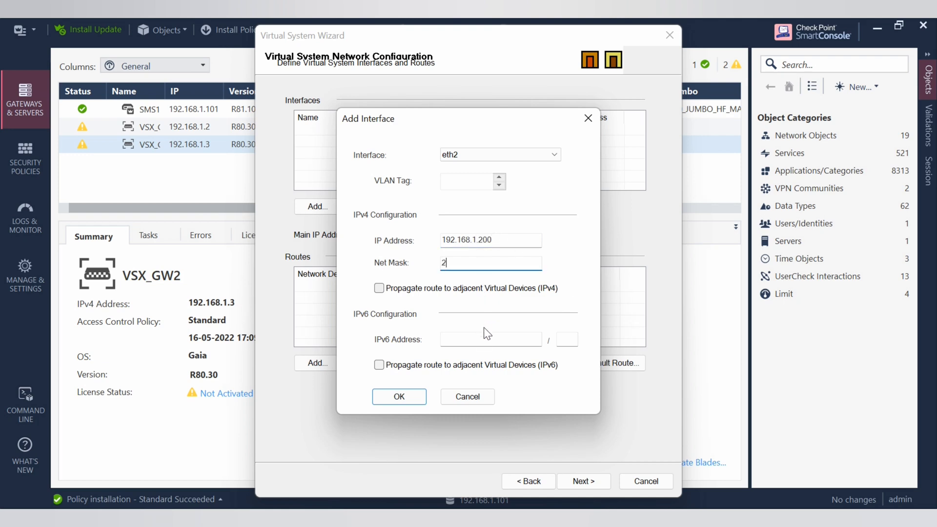
{"action": "type", "text": "55.255.255.0"}
{"action": "left_click", "coordinate": [405, 396]}
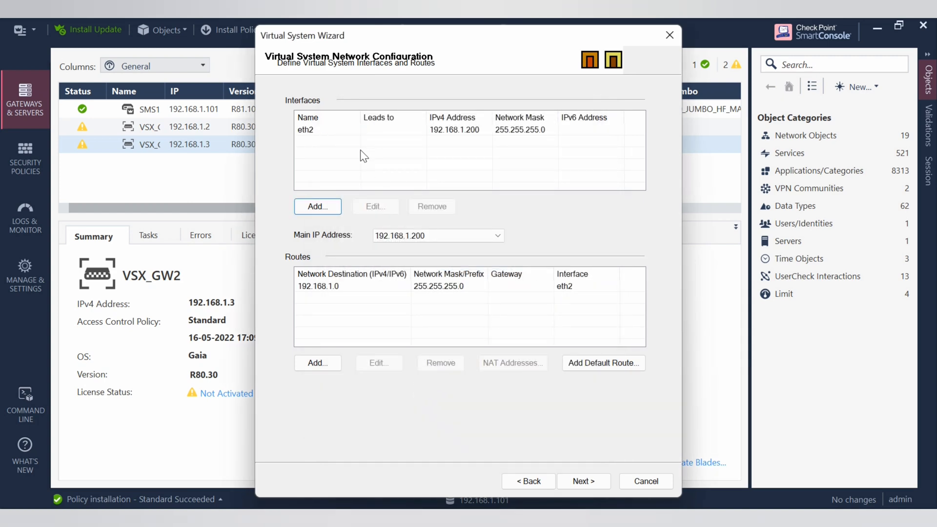
Abandon a second Add Interface attempt, keeping only eth2, and reach the wizard's final page
{"action": "left_click", "coordinate": [321, 206]}
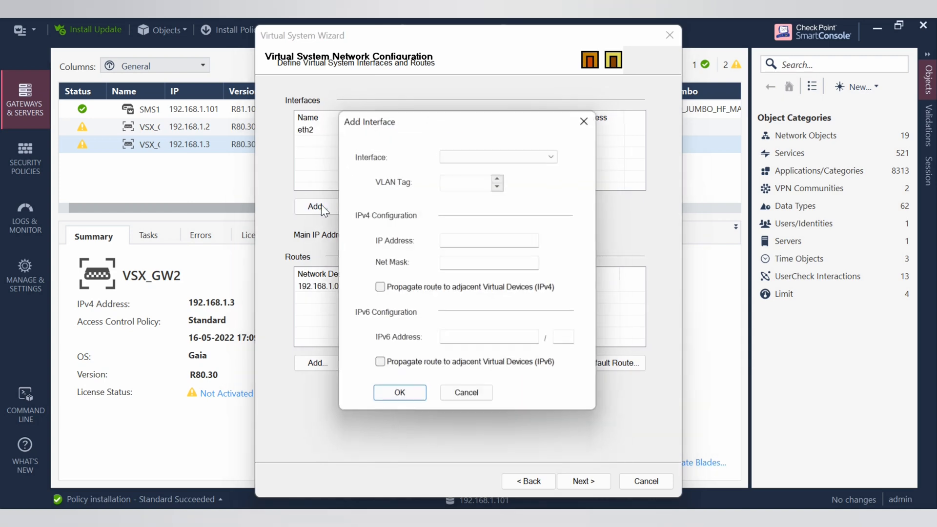
{"action": "left_click", "coordinate": [533, 155]}
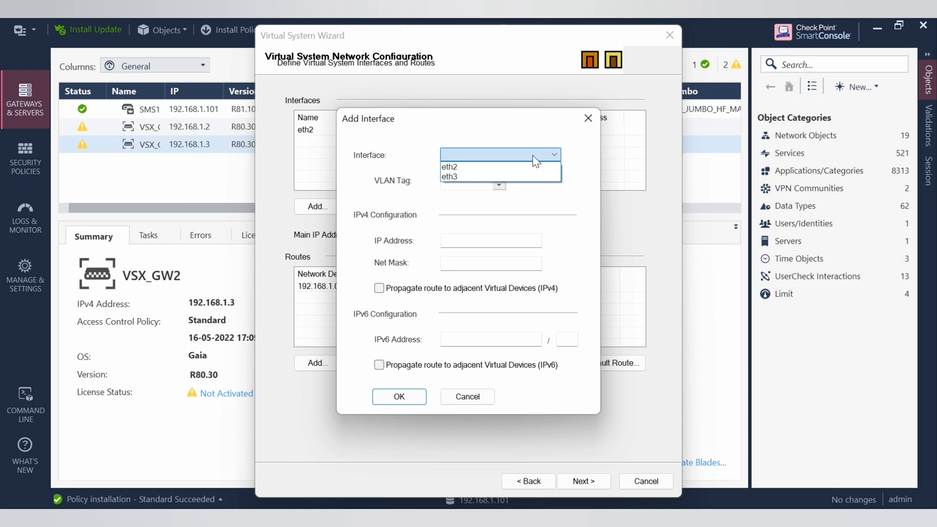
{"action": "left_click", "coordinate": [588, 120]}
{"action": "left_click", "coordinate": [481, 401]}
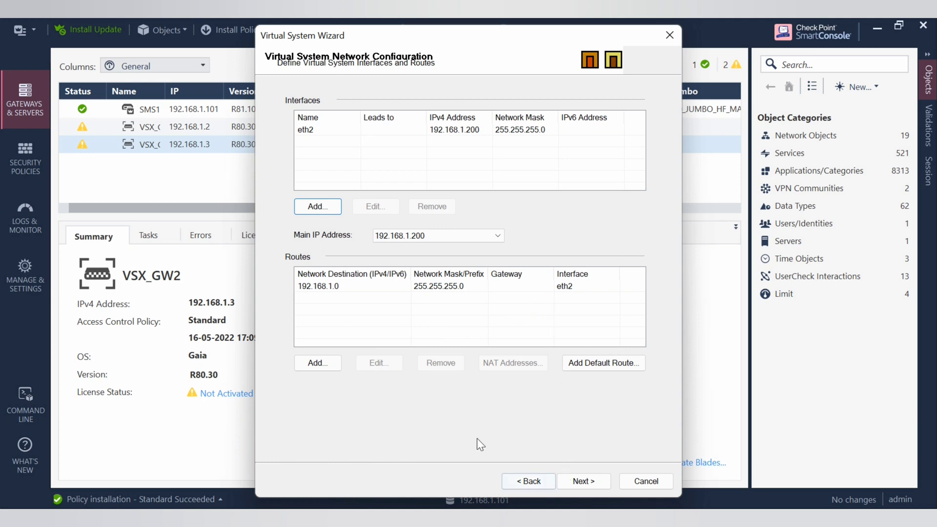
{"action": "left_click", "coordinate": [587, 481]}
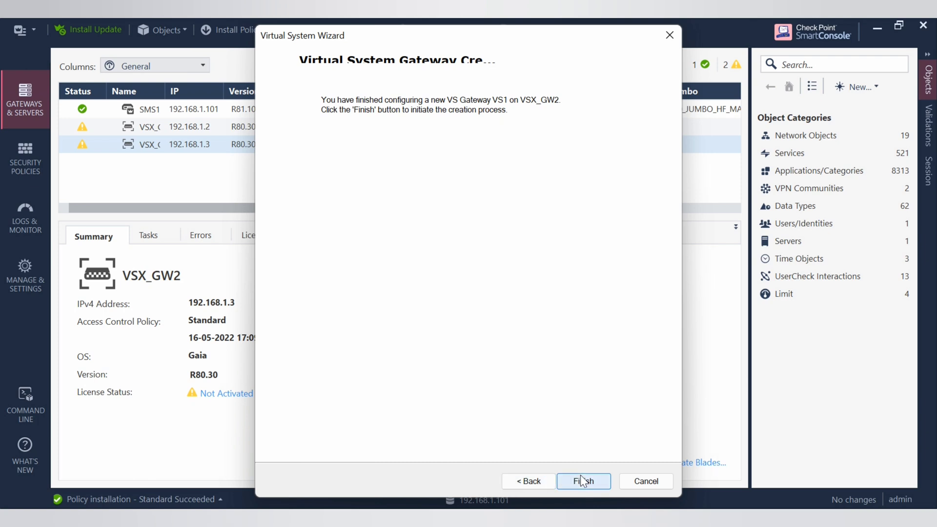
Finish the wizard so VS1 is created on VSX_GW2 with 'Operation completed successfully.'
{"action": "left_click", "coordinate": [582, 481]}
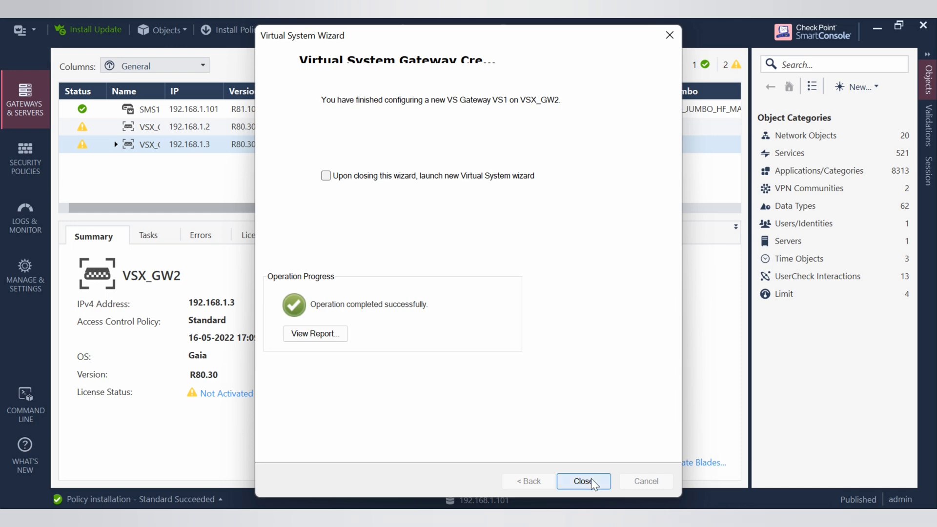
Close the finished virtual system wizard and dismiss SmartConsole's main menu
{"action": "left_click", "coordinate": [589, 480]}
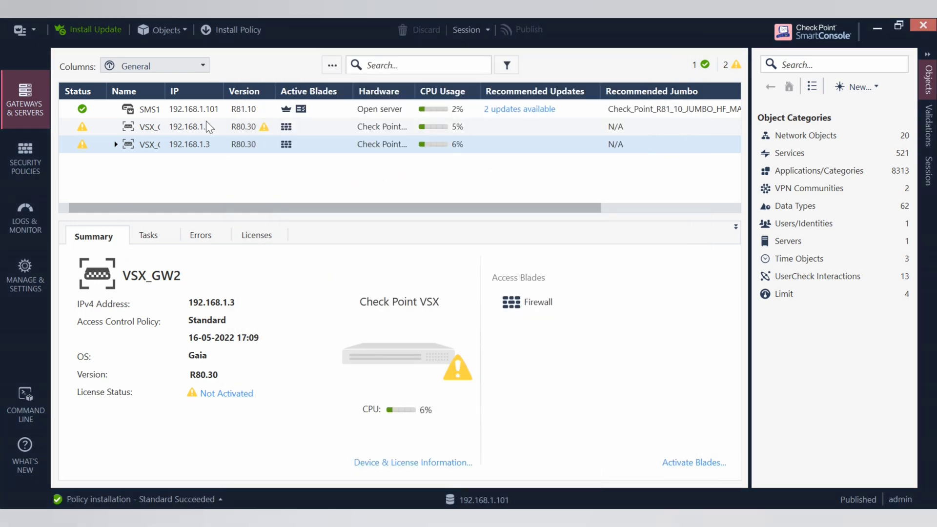
{"action": "left_click", "coordinate": [36, 30]}
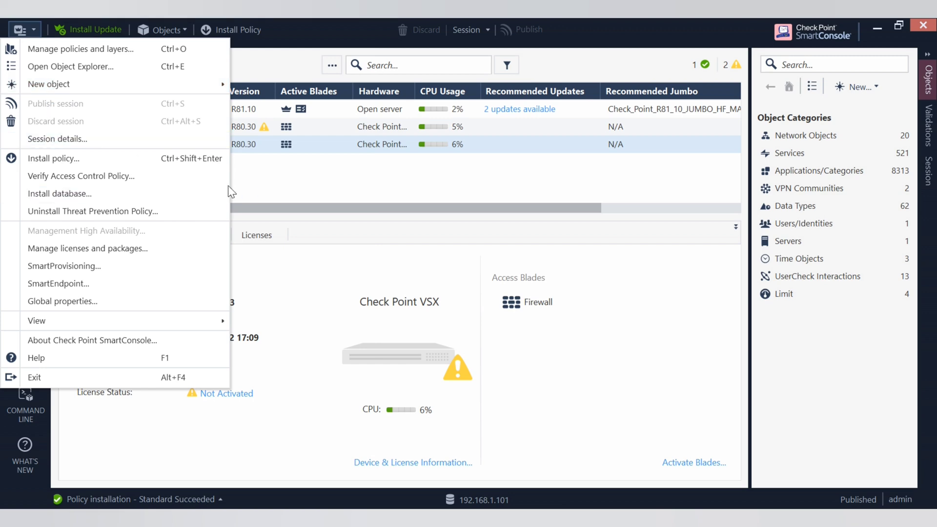
{"action": "left_click", "coordinate": [454, 331]}
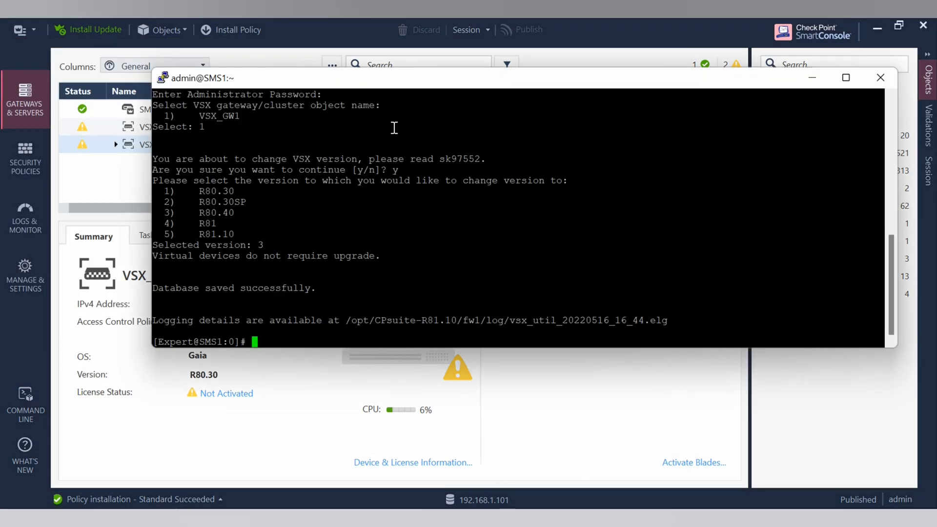
Start a new PuTTY session to 192.168.1.3 and log in as admin with the account password
{"action": "right_click", "coordinate": [375, 78]}
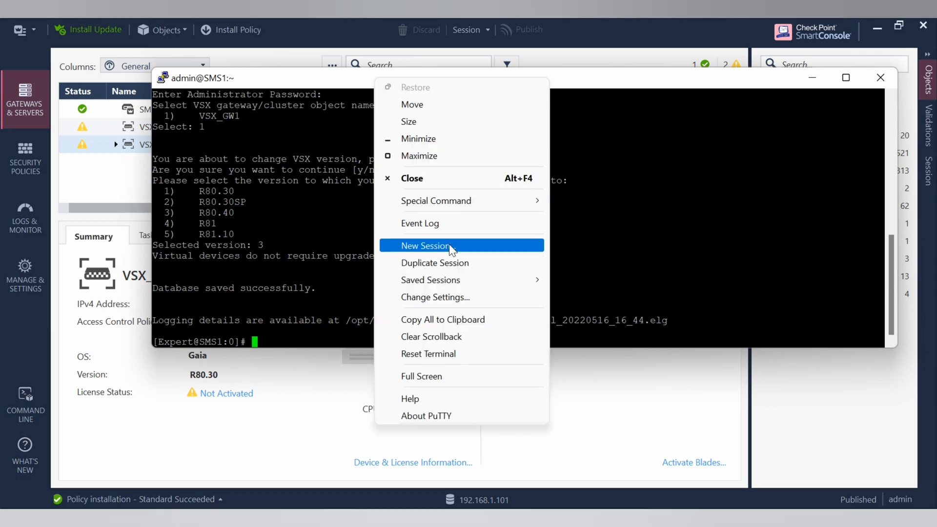
{"action": "left_click", "coordinate": [450, 246]}
{"action": "type", "text": "192.16"}
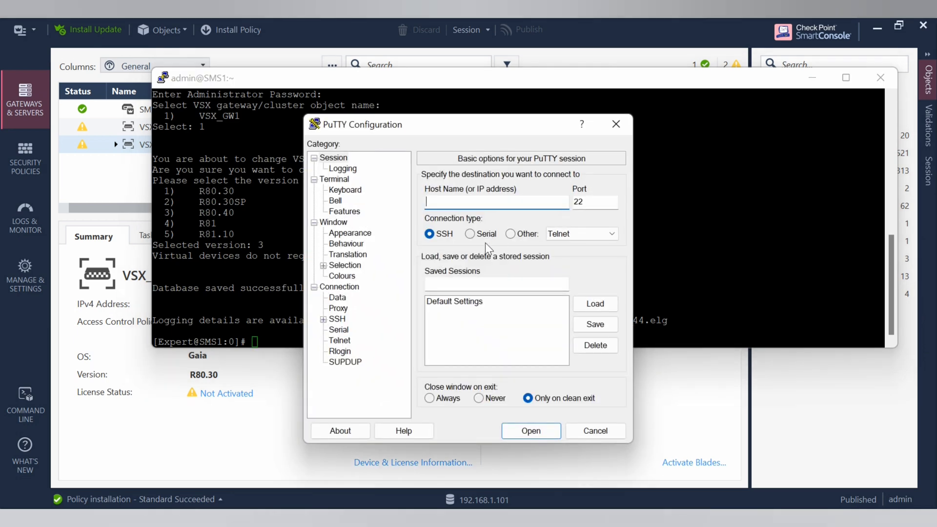
{"action": "type", "text": "8.1.10"}
{"action": "key", "text": "BackSpace"}
{"action": "key", "text": "BackSpace"}
{"action": "type", "text": "3"}
{"action": "left_click", "coordinate": [532, 430]}
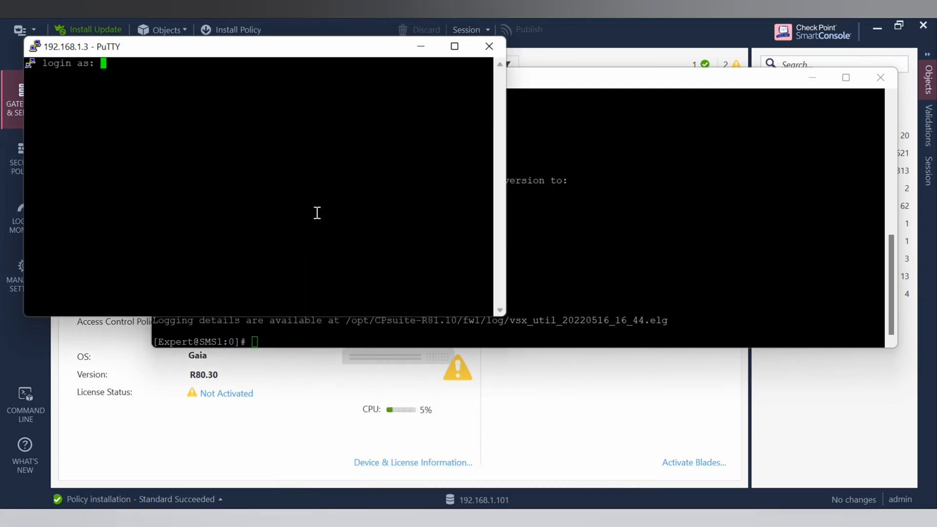
{"action": "type", "text": "admin"}
{"action": "key", "text": "Return"}
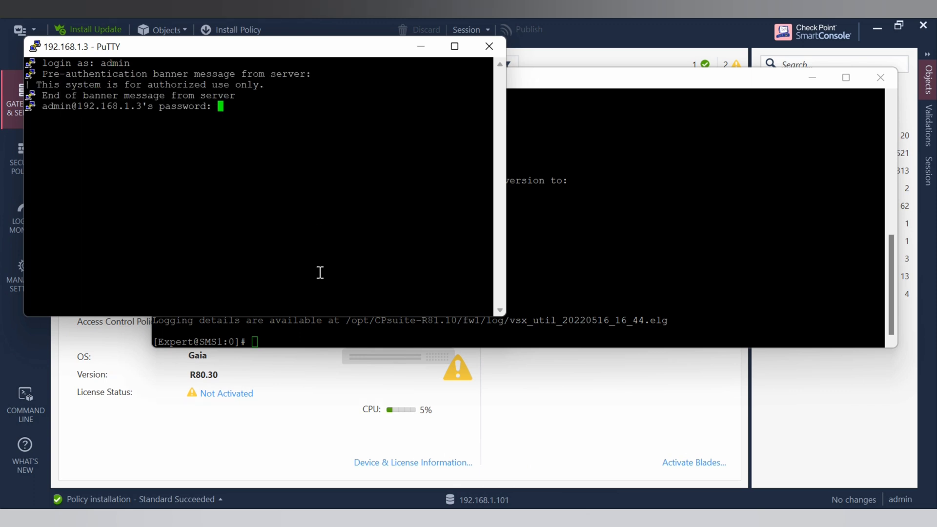
{"action": "key", "text": "Return"}
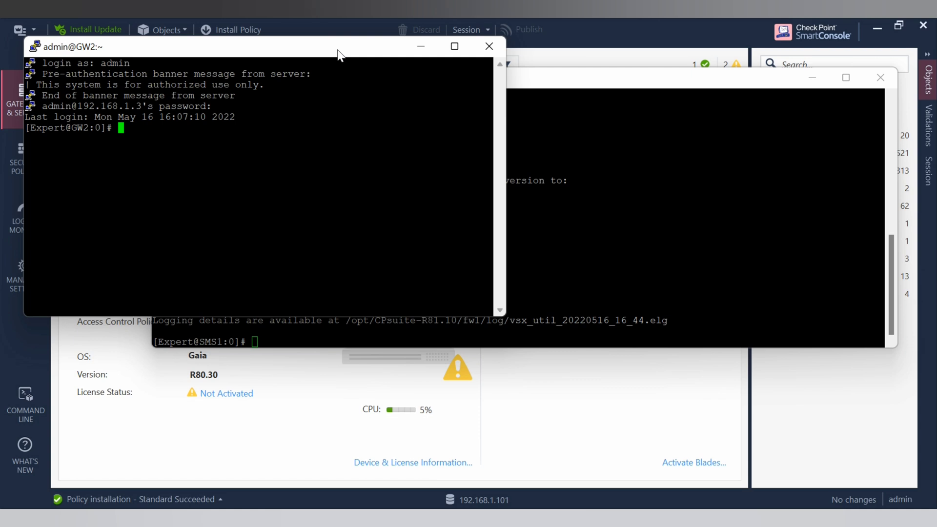
Resize and arrange the SMS1 and GW2 PuTTY windows side by side
{"action": "left_click_drag", "start_coordinate": [337, 54], "coordinate": [537, 68]}
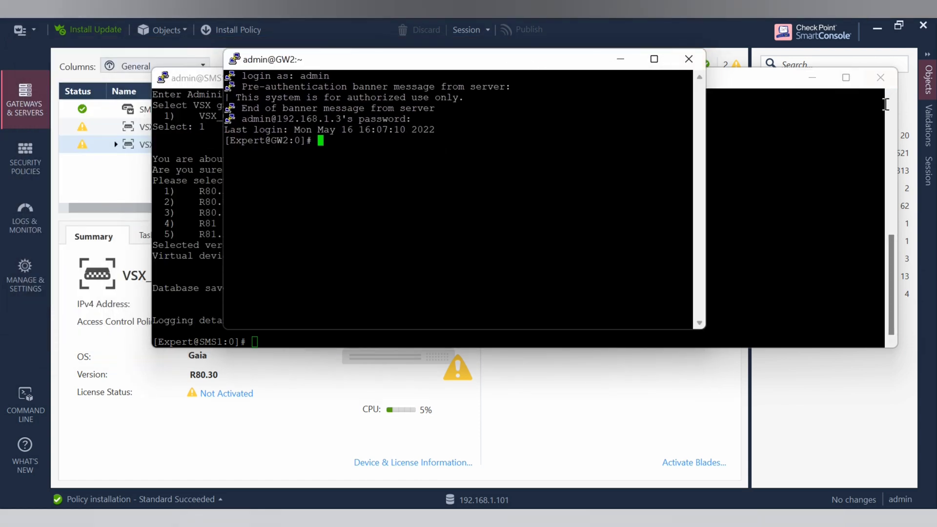
{"action": "left_click_drag", "start_coordinate": [897, 105], "coordinate": [475, 100]}
{"action": "left_click_drag", "start_coordinate": [293, 83], "coordinate": [204, 85]}
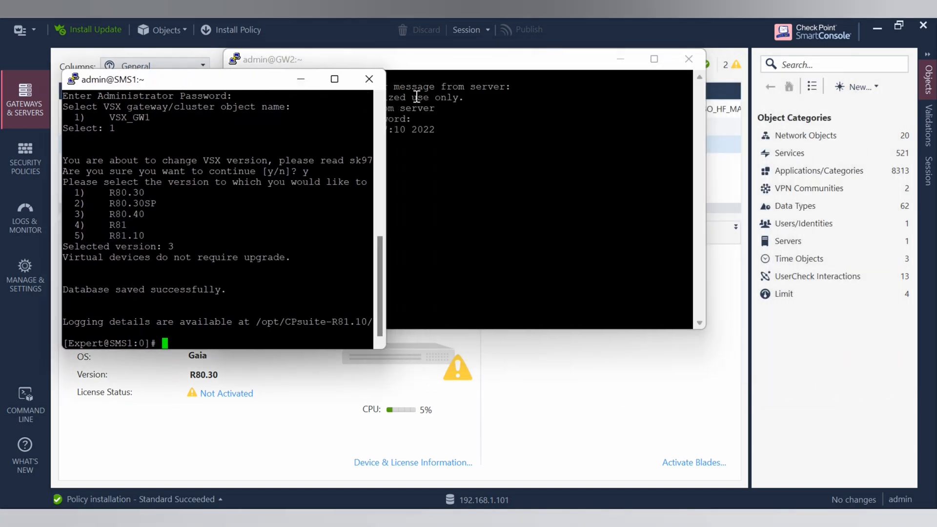
{"action": "left_click_drag", "start_coordinate": [460, 60], "coordinate": [615, 81]}
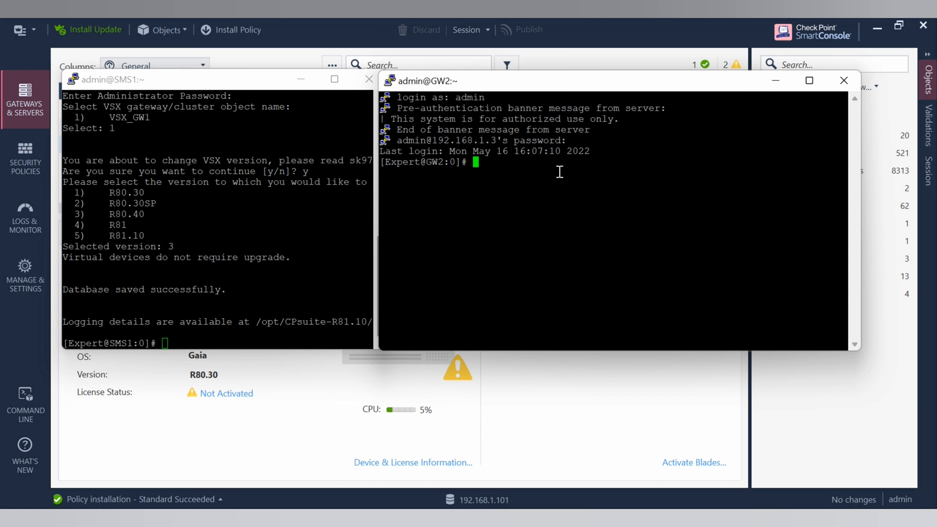
Run 'vsx stat -v' on GW2, noting VS1 with InitialPolicy, then minimize the SMS1 window
{"action": "type", "text": "vsx stat -v"}
{"action": "key", "text": "Return"}
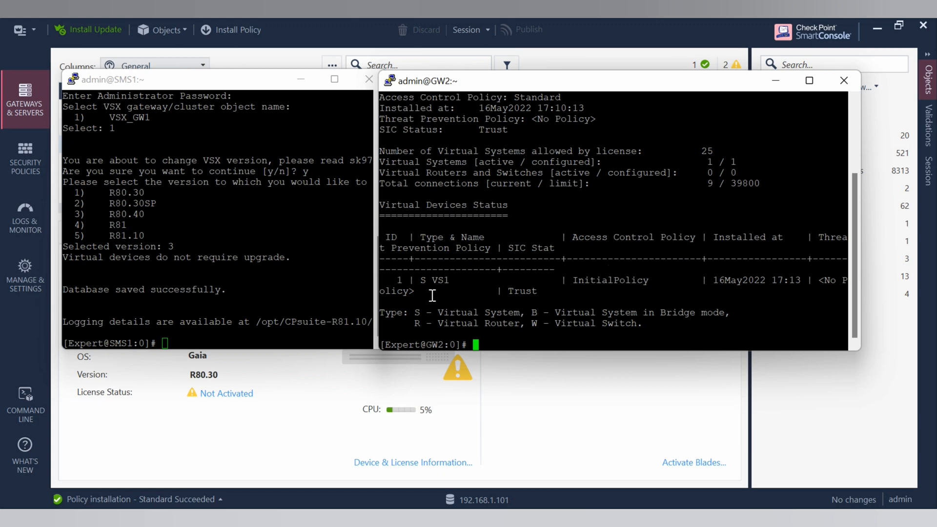
{"action": "left_click_drag", "start_coordinate": [414, 281], "coordinate": [445, 282]}
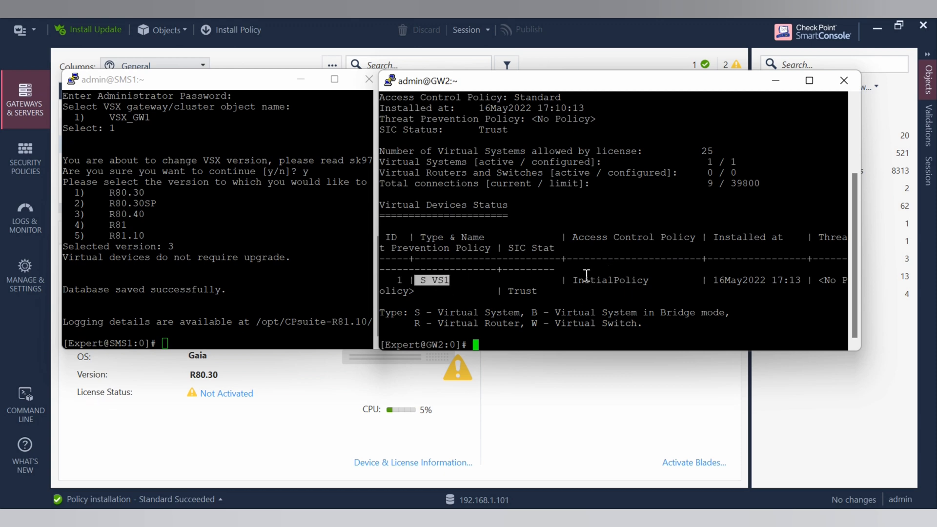
{"action": "left_click_drag", "start_coordinate": [572, 281], "coordinate": [654, 282]}
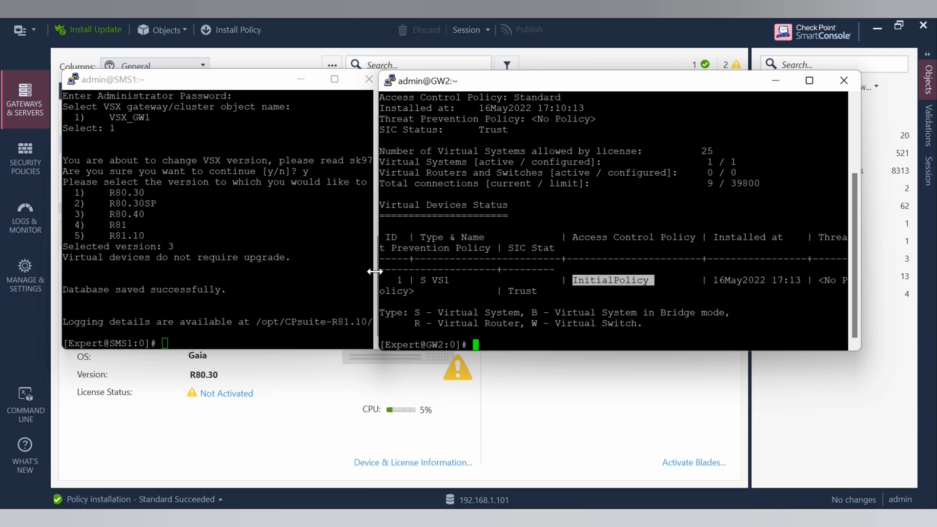
{"action": "left_click", "coordinate": [221, 193]}
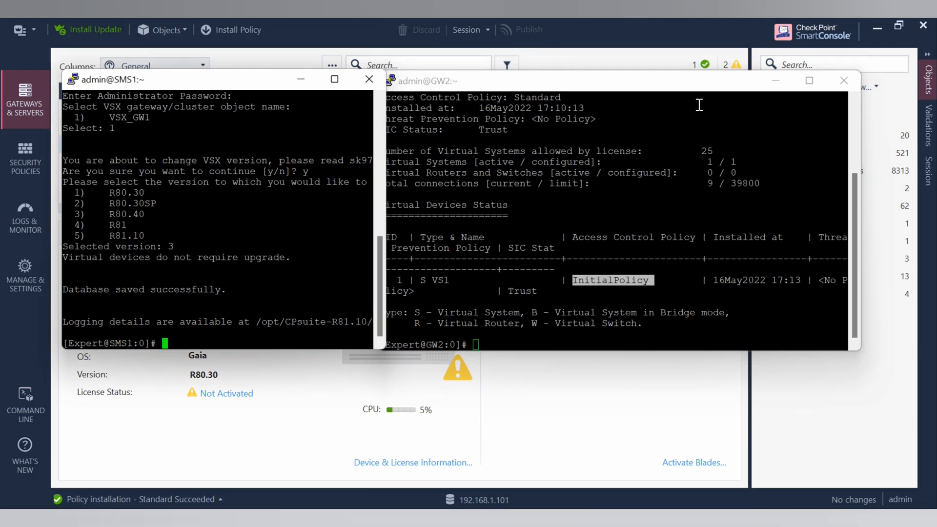
{"action": "left_click", "coordinate": [301, 80]}
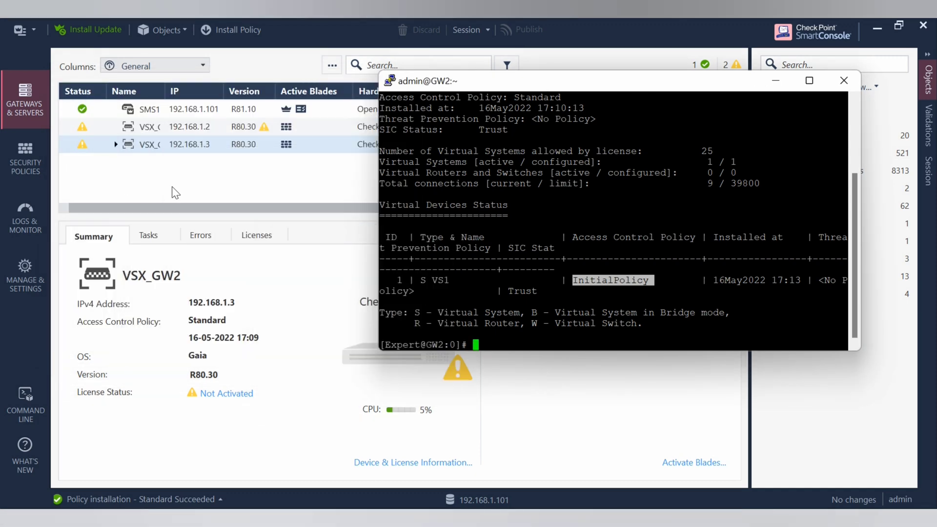
Install the Standard policy on VS1 only, with VSX_GW2 unchecked as a target
{"action": "left_click", "coordinate": [172, 186]}
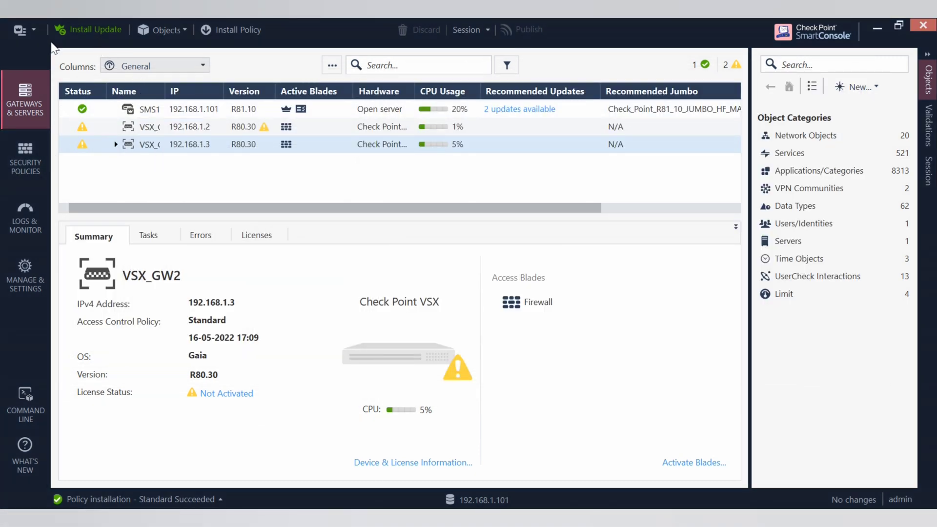
{"action": "left_click", "coordinate": [35, 28]}
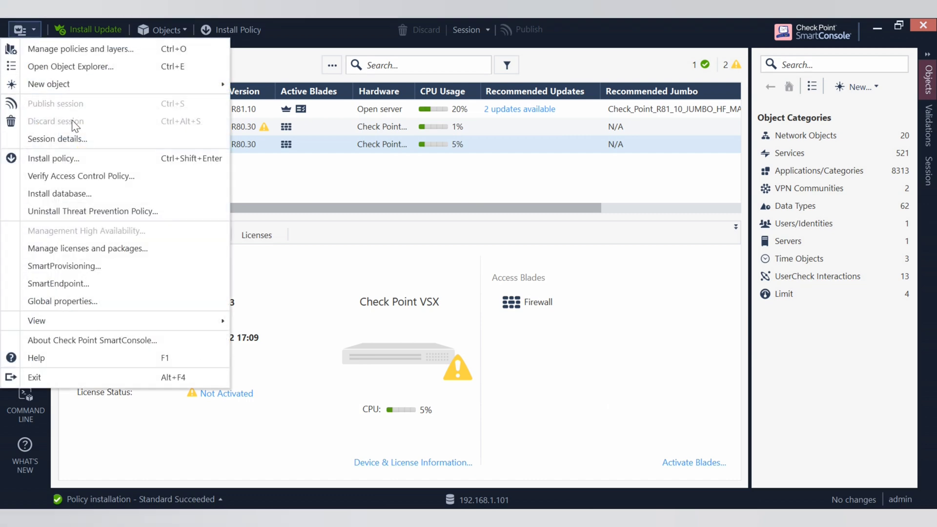
{"action": "left_click", "coordinate": [69, 155]}
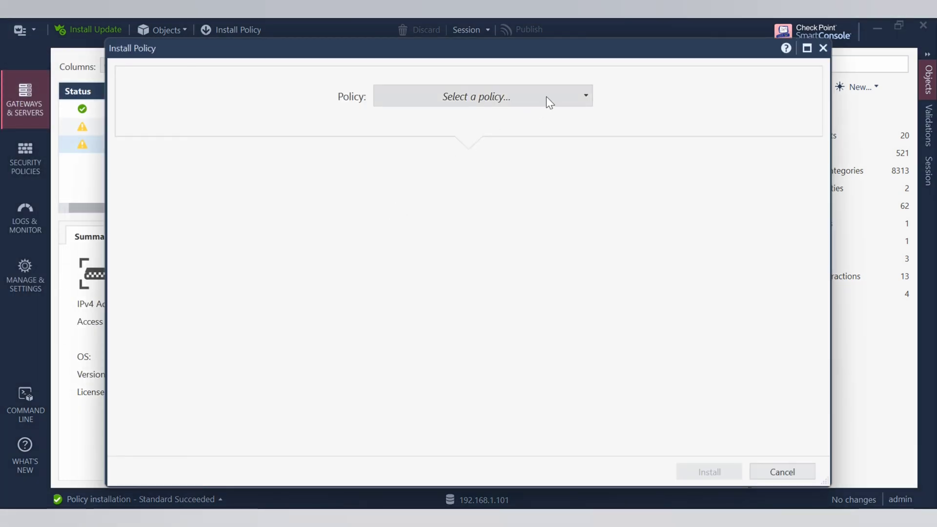
{"action": "left_click", "coordinate": [546, 97]}
{"action": "left_click", "coordinate": [432, 189]}
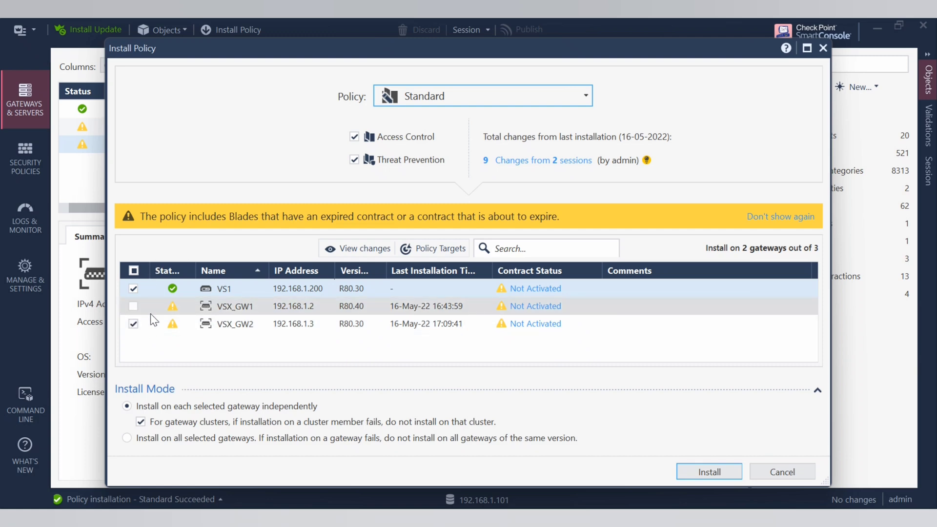
{"action": "left_click", "coordinate": [134, 323]}
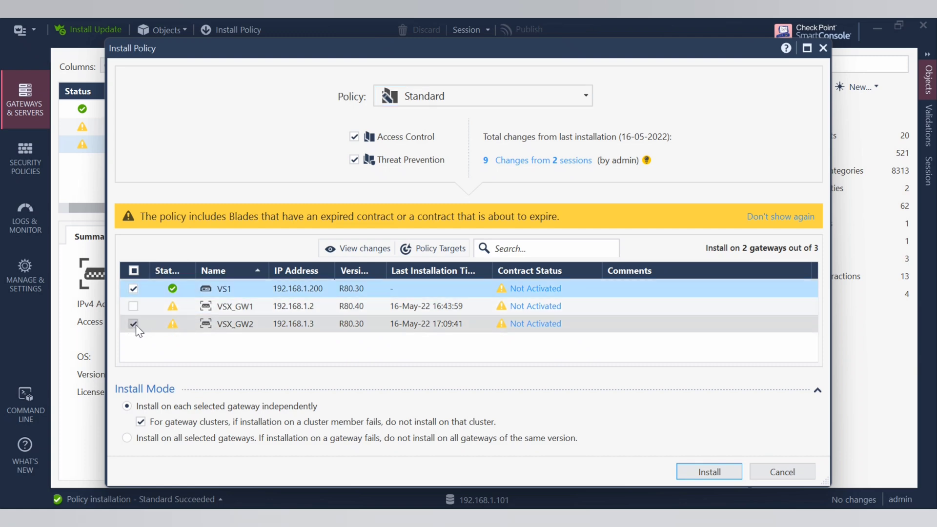
{"action": "left_click", "coordinate": [707, 471]}
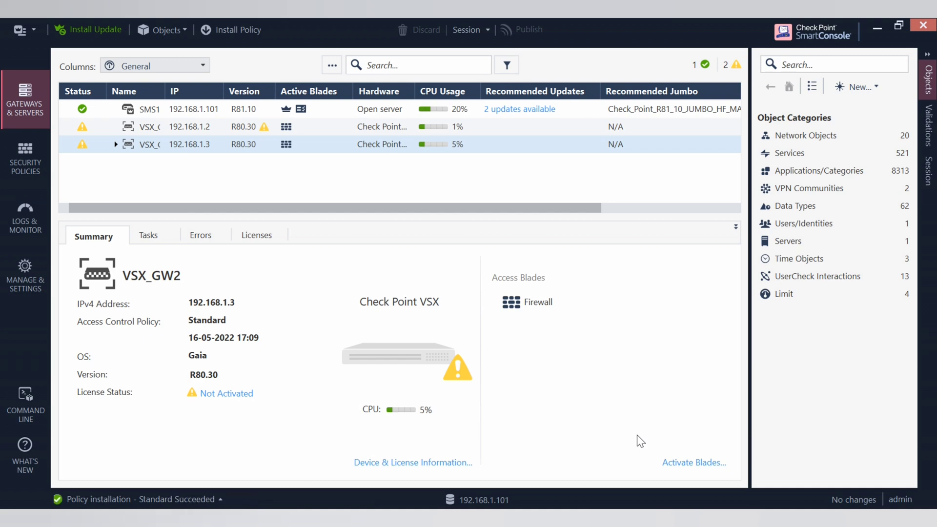
Check recent tasks, then rerun 'vsx stat -v' on GW2 to confirm VS1 runs Standard
{"action": "left_click", "coordinate": [220, 498]}
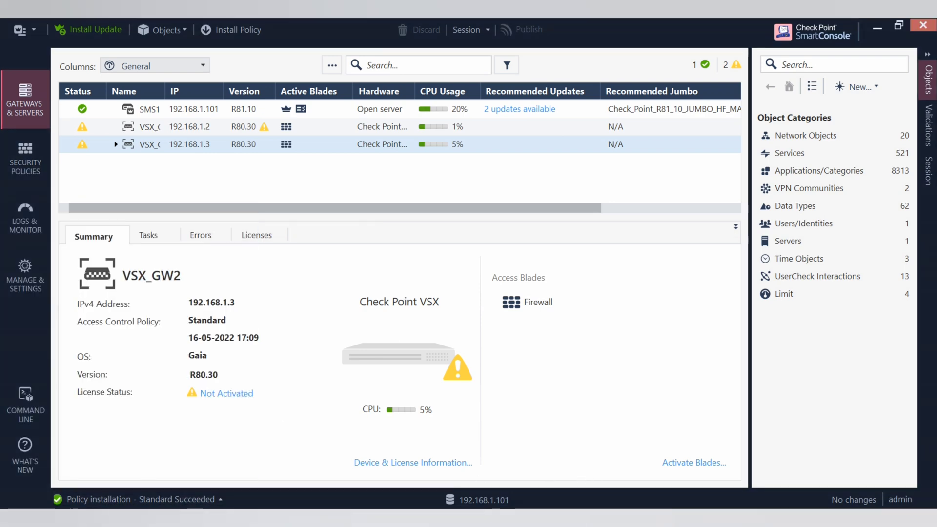
{"action": "mouse_move", "coordinate": [605, 517]}
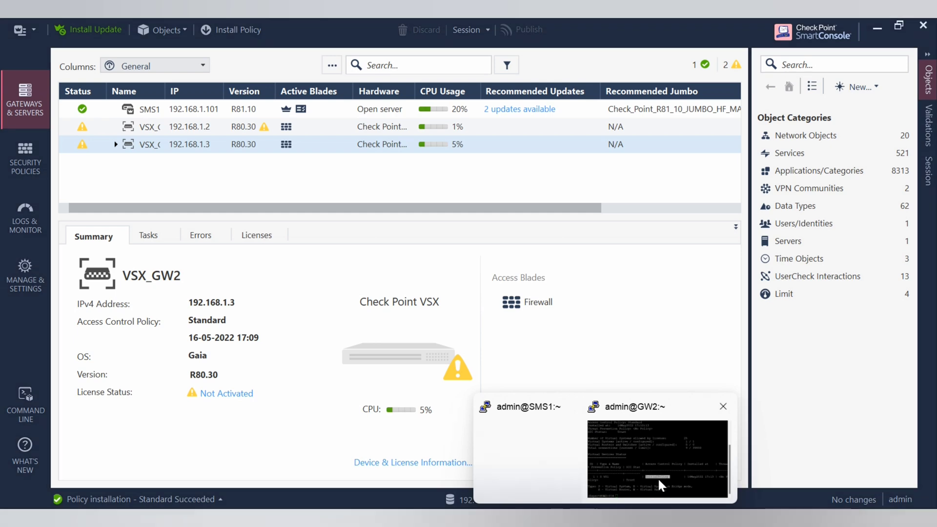
{"action": "left_click", "coordinate": [657, 463]}
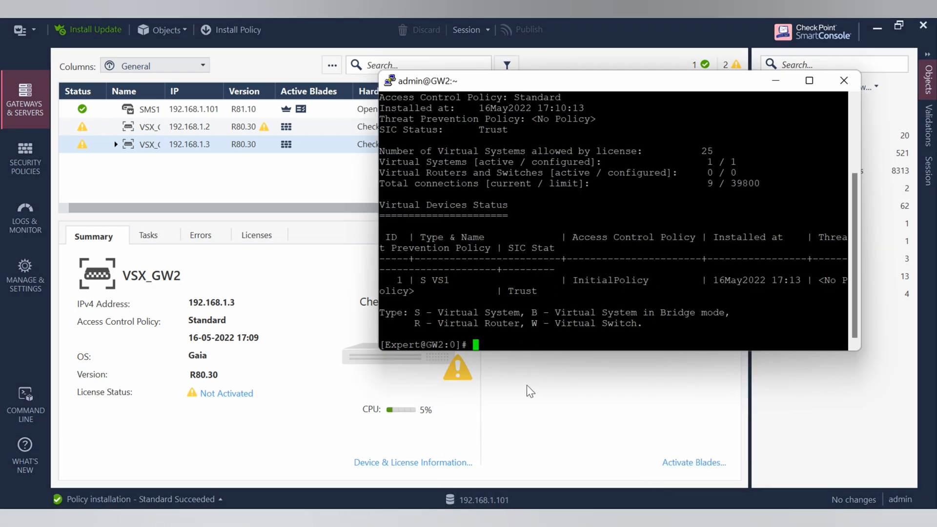
{"action": "type", "text": "vsx stat -v"}
{"action": "key", "text": "Return"}
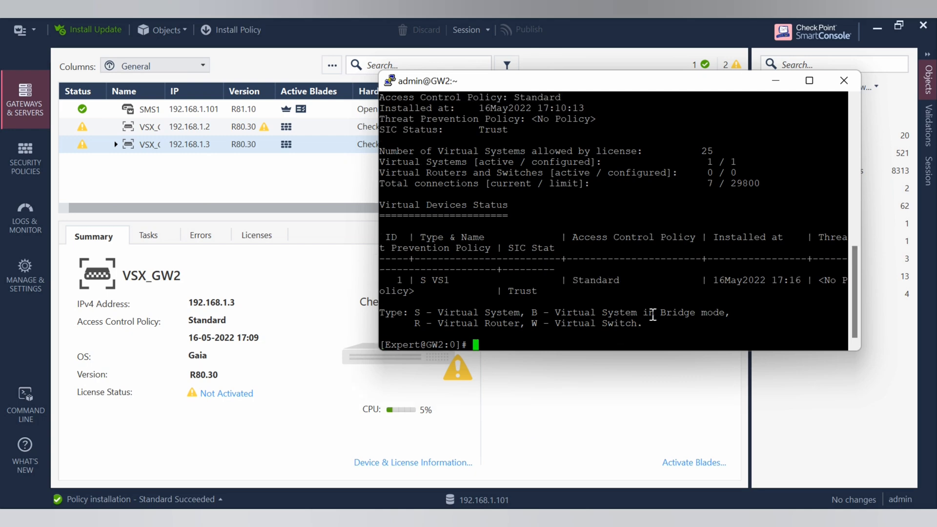
{"action": "left_click_drag", "start_coordinate": [566, 280], "coordinate": [625, 283]}
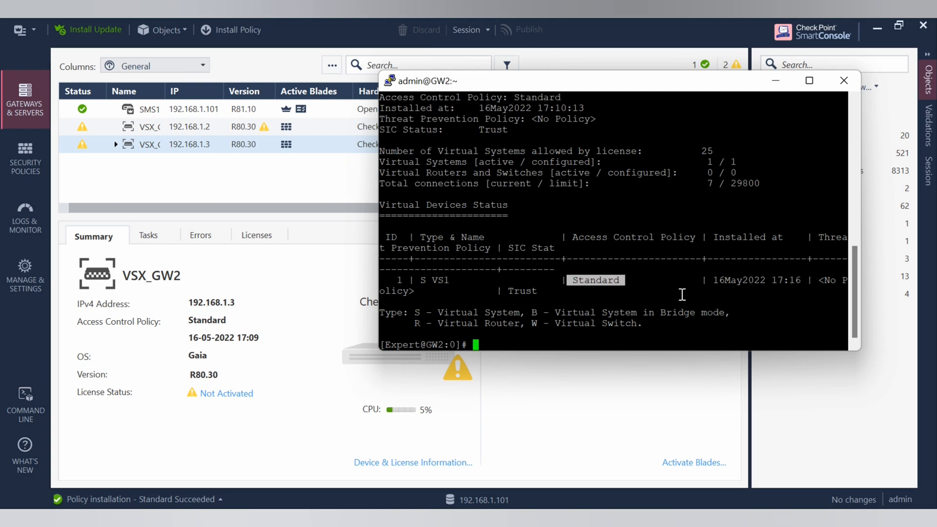
{"action": "left_click", "coordinate": [567, 325]}
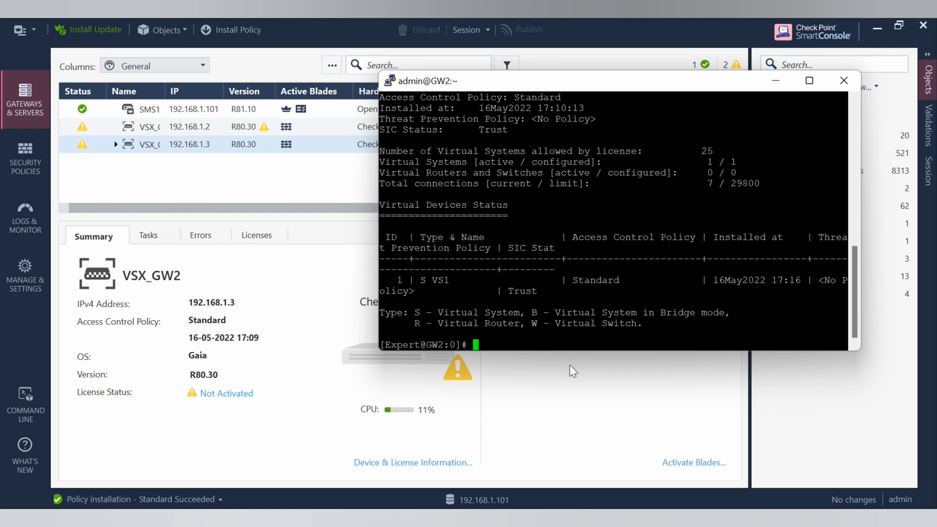
Enter VS1's context with 'vsenv 1' and confirm 'fw ver' reports R80.30 Build 484
{"action": "type", "text": "vsenv"}
{"action": "left_click_drag", "start_coordinate": [409, 280], "coordinate": [386, 281]}
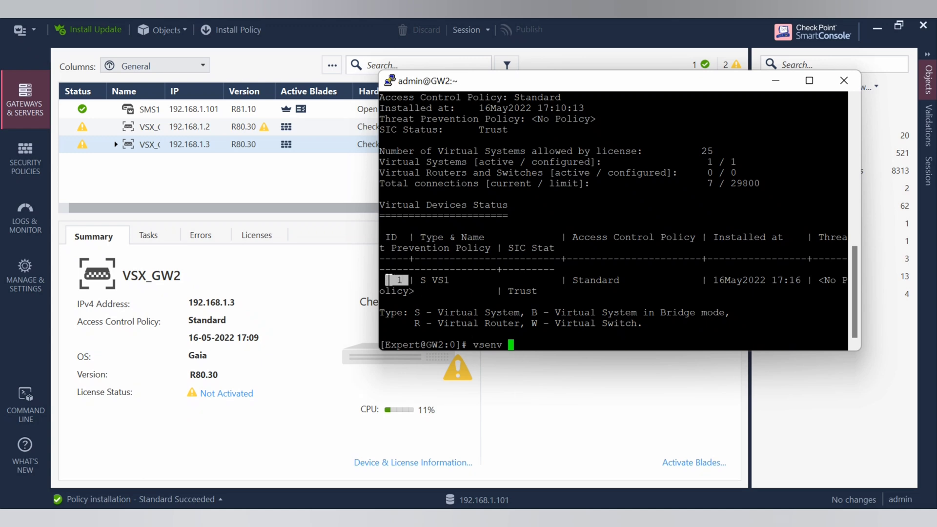
{"action": "right_click", "coordinate": [512, 336]}
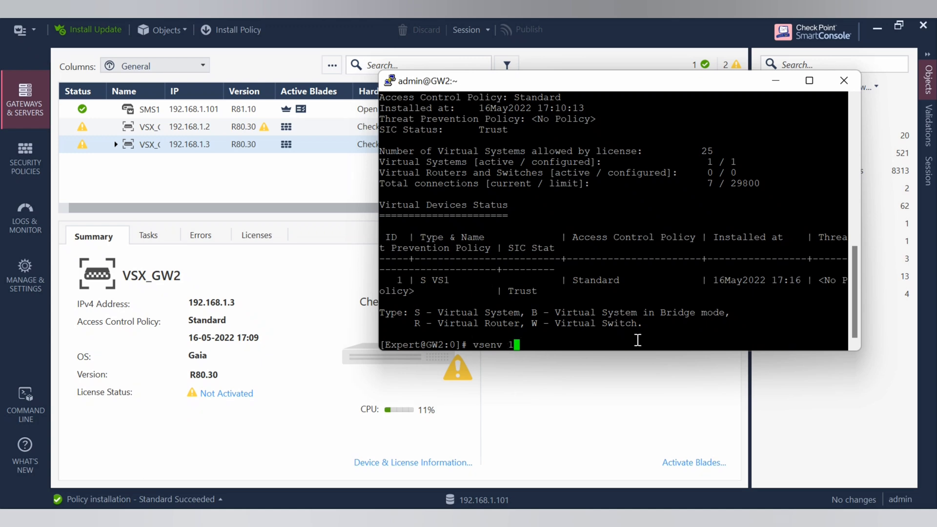
{"action": "key", "text": "Return"}
{"action": "type", "text": "fw"}
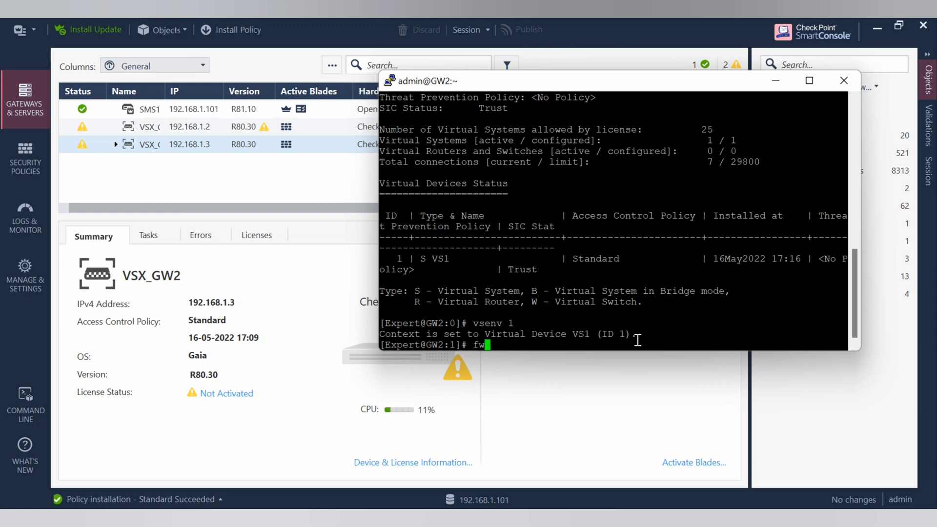
{"action": "type", "text": " ver"}
{"action": "key", "text": "Return"}
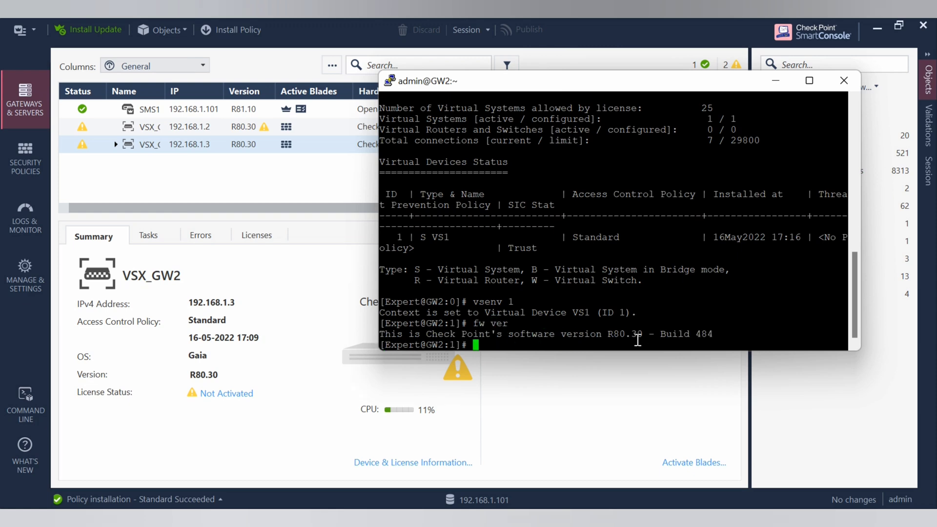
{"action": "left_click_drag", "start_coordinate": [603, 333], "coordinate": [647, 334]}
{"action": "left_click", "coordinate": [501, 336]}
{"action": "left_click", "coordinate": [262, 182]}
Maximize and clear the SMS1 terminal, then rerun the vsx_util upgrade command
{"action": "mouse_move", "coordinate": [550, 507]}
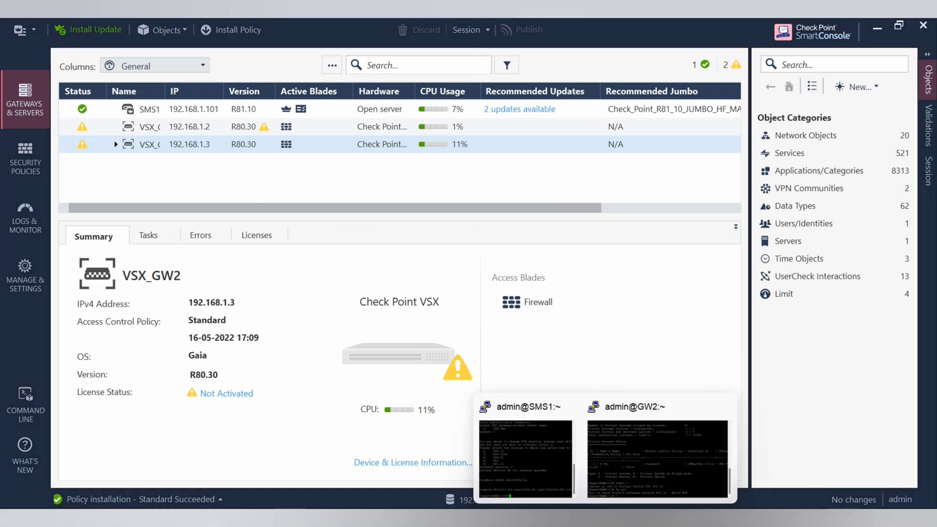
{"action": "left_click", "coordinate": [546, 466]}
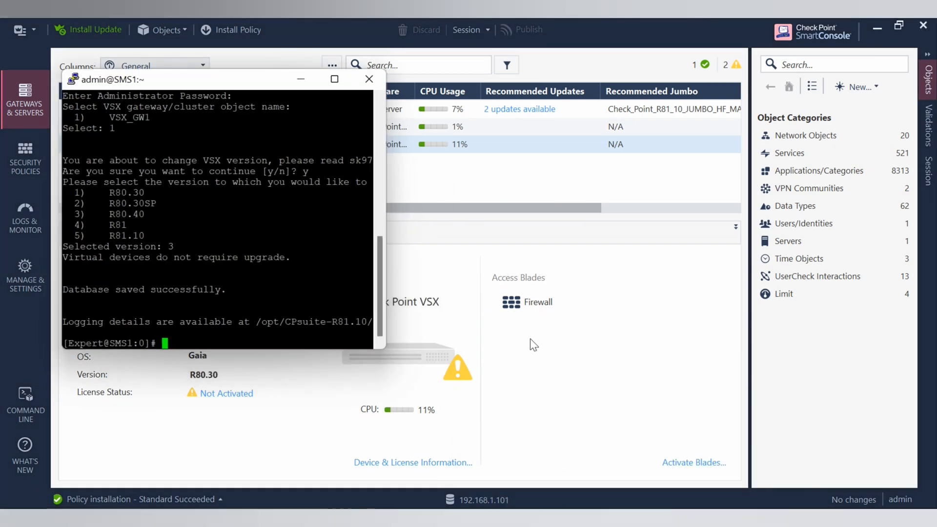
{"action": "left_click", "coordinate": [334, 79]}
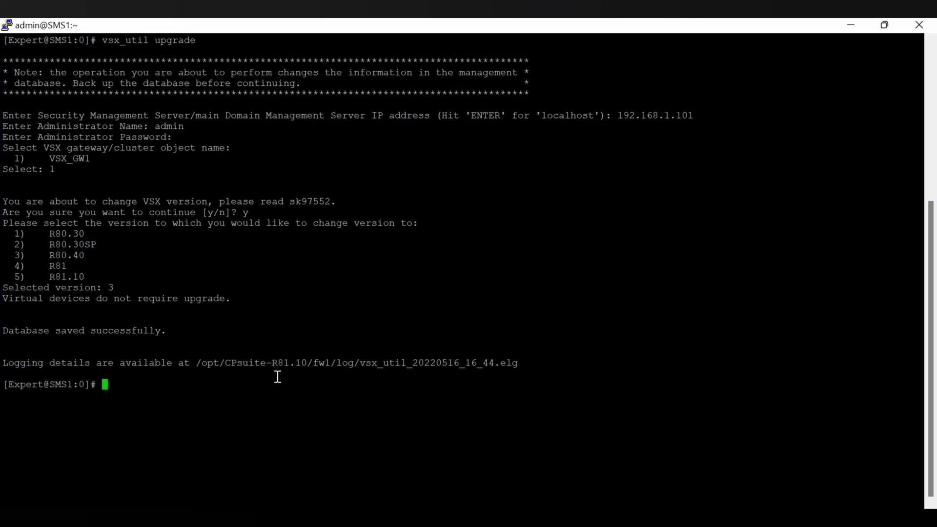
{"action": "type", "text": "clear"}
{"action": "key", "text": "Return"}
{"action": "key", "text": "Up"}
{"action": "key", "text": "Up"}
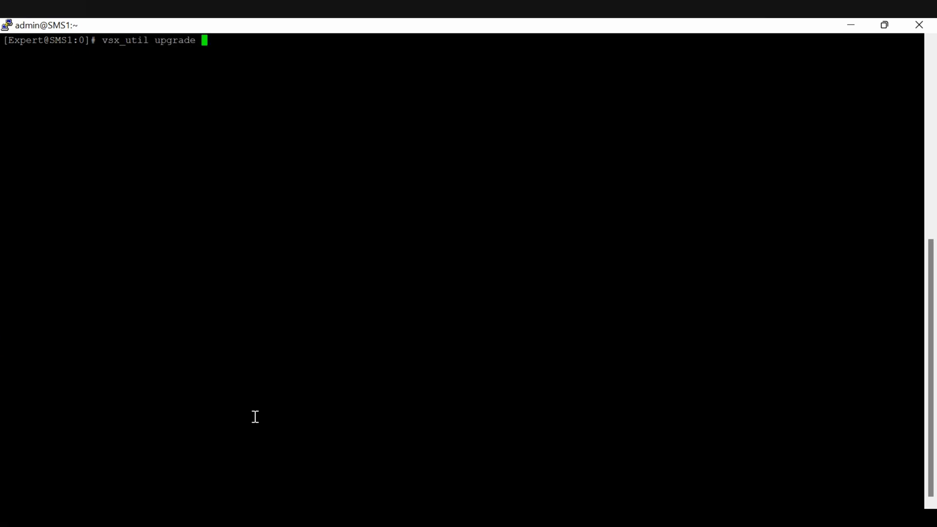
{"action": "key", "text": "Return"}
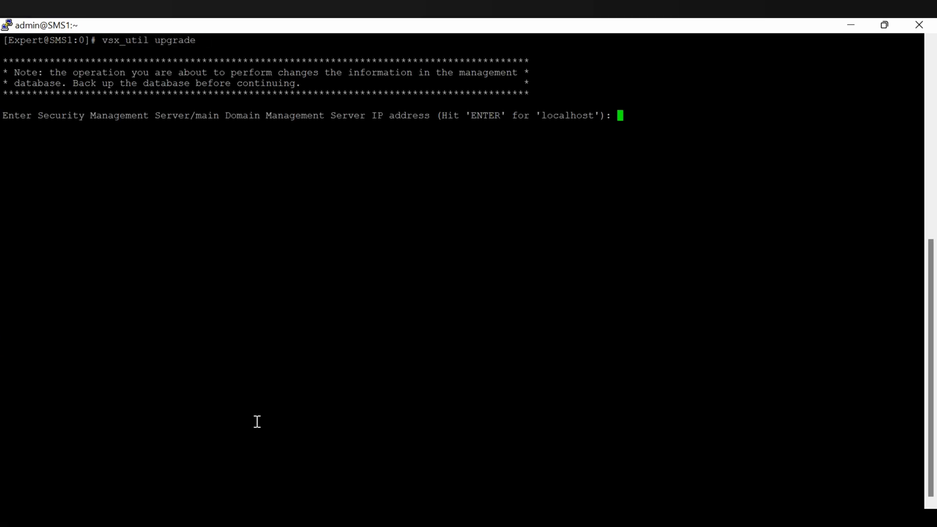
Connect to server 192.168.1.101 as admin, select VSX_GW2 (2), confirm y, and choose R80.40 (3)
{"action": "type", "text": "192.168.1.101"}
{"action": "key", "text": "Return"}
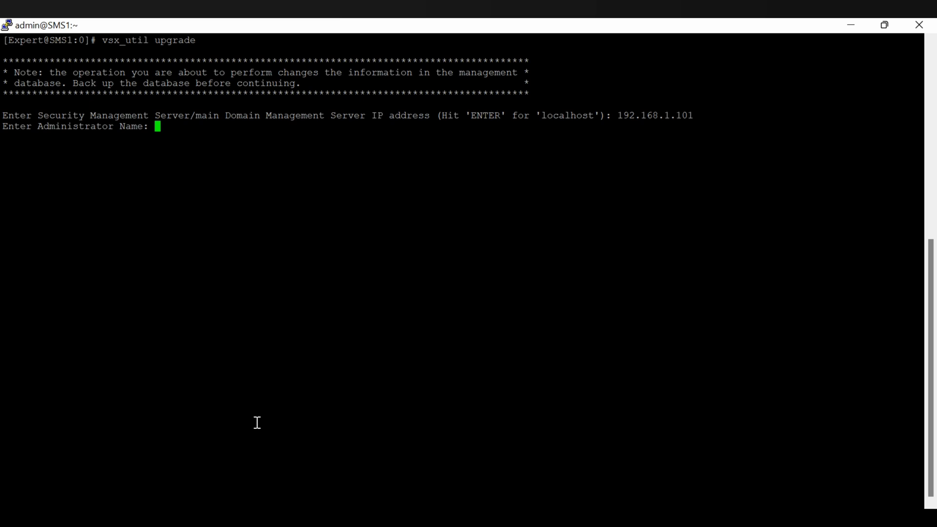
{"action": "type", "text": "admin"}
{"action": "key", "text": "Return"}
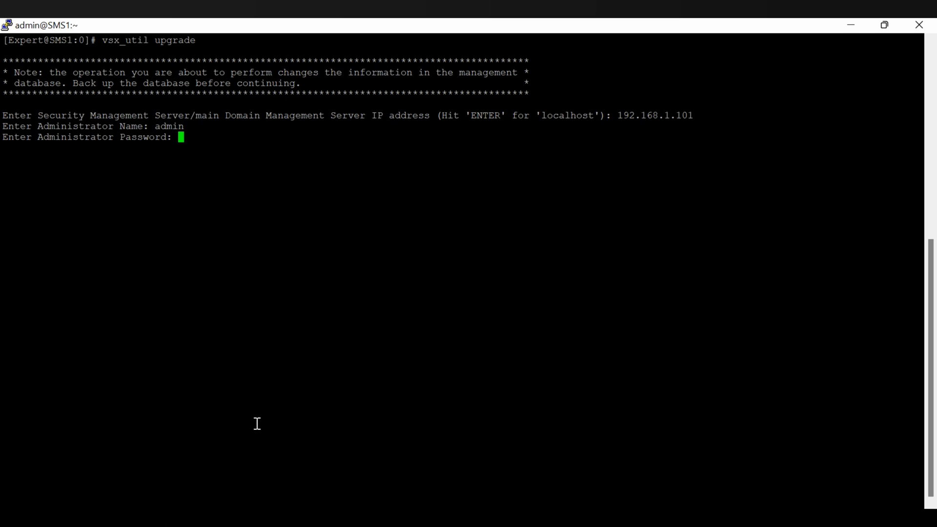
{"action": "key", "text": "Return"}
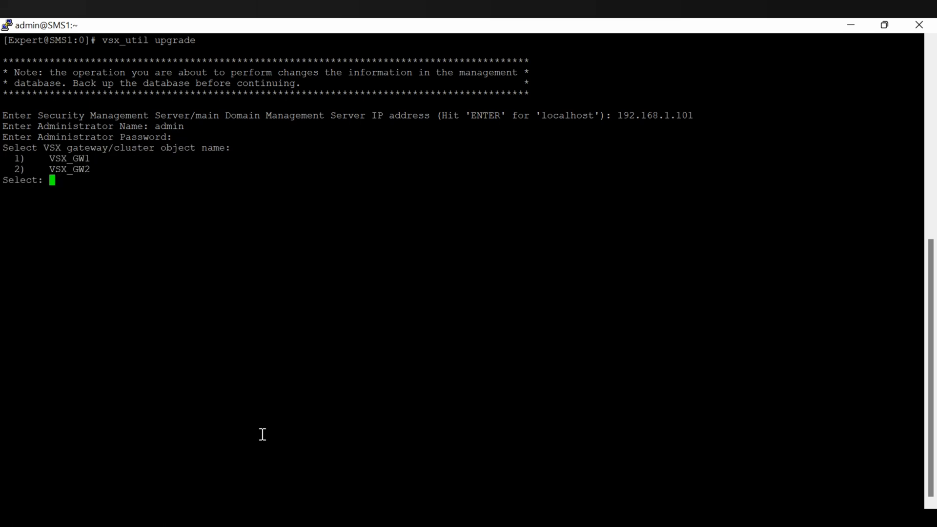
{"action": "type", "text": "2"}
{"action": "key", "text": "Return"}
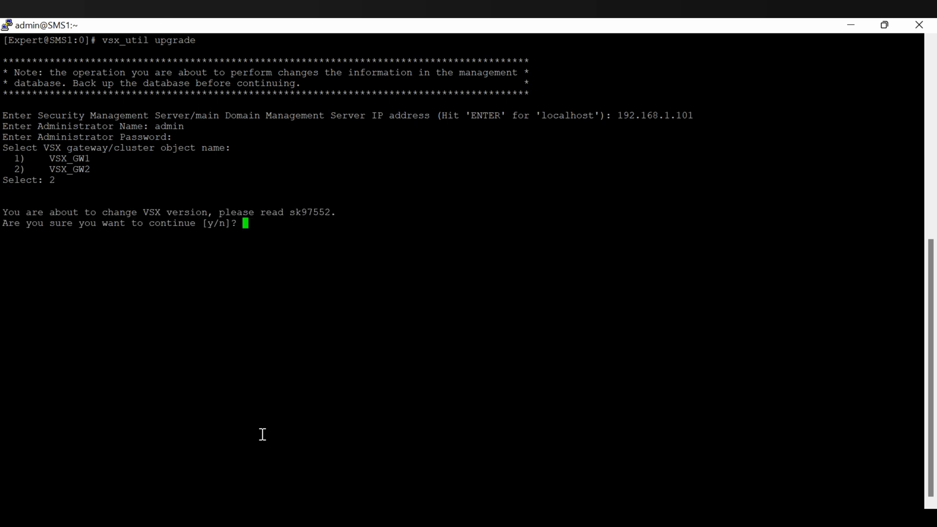
{"action": "type", "text": "y"}
{"action": "key", "text": "Return"}
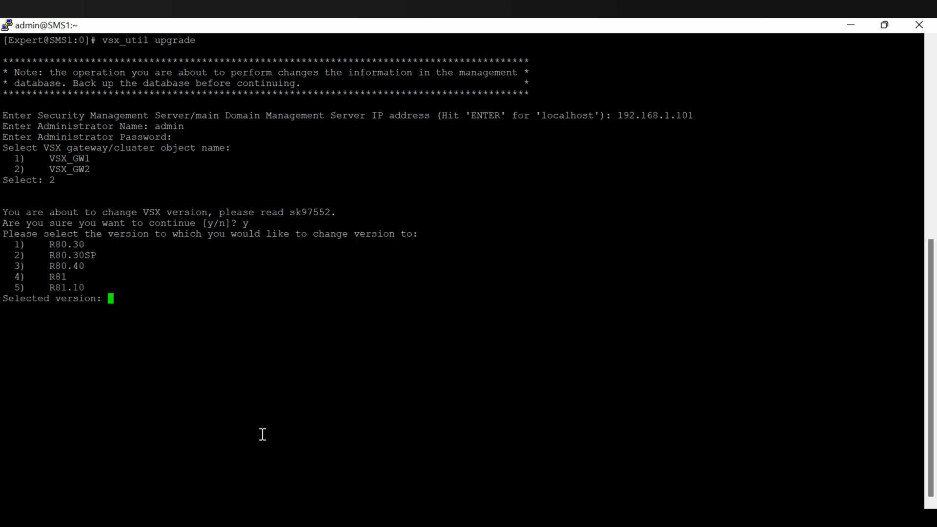
{"action": "type", "text": "3"}
{"action": "key", "text": "Return"}
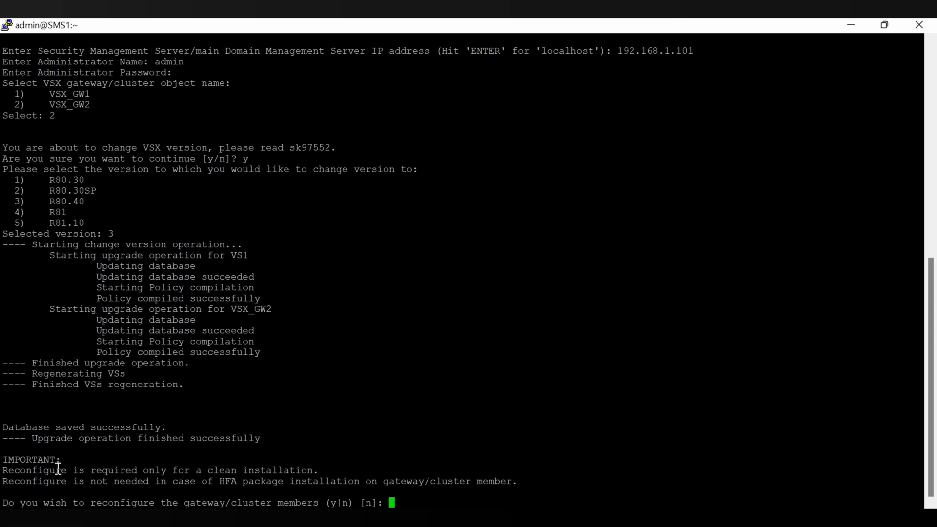
Highlight the note that member reconfiguration is needed only for clean installations, not HFA installs
{"action": "left_click_drag", "start_coordinate": [58, 469], "coordinate": [308, 471]}
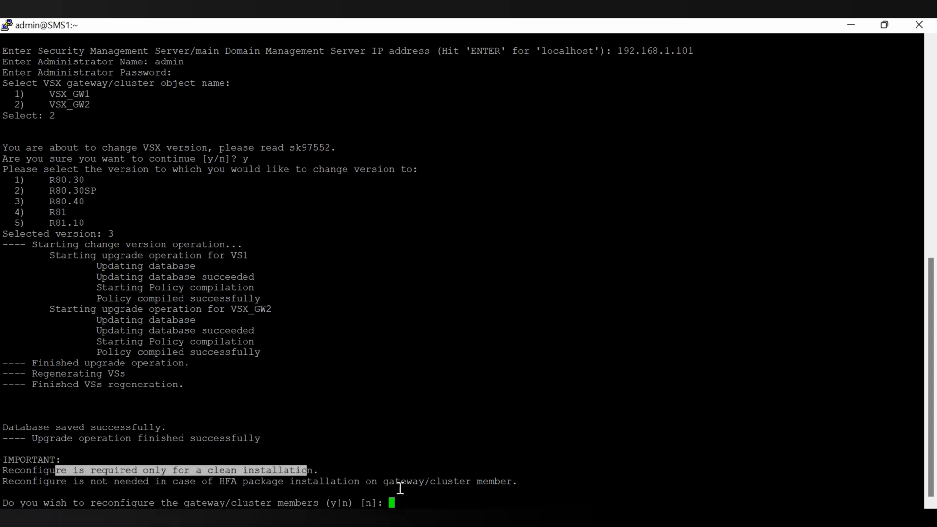
{"action": "left_click", "coordinate": [430, 496]}
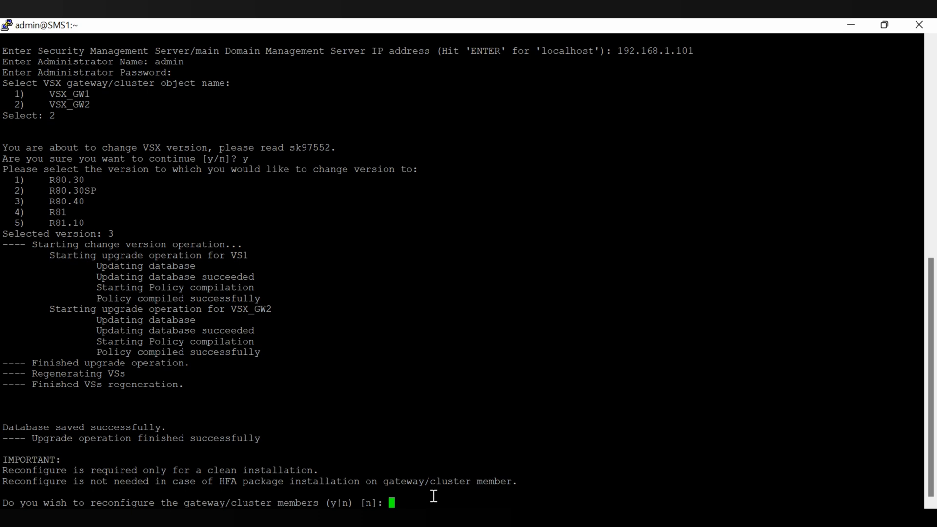
Agree to reconfigure VSX_GW2, enter the activation key twice and choose 1 to disable CoreXL
{"action": "type", "text": "y"}
{"action": "key", "text": "Return"}
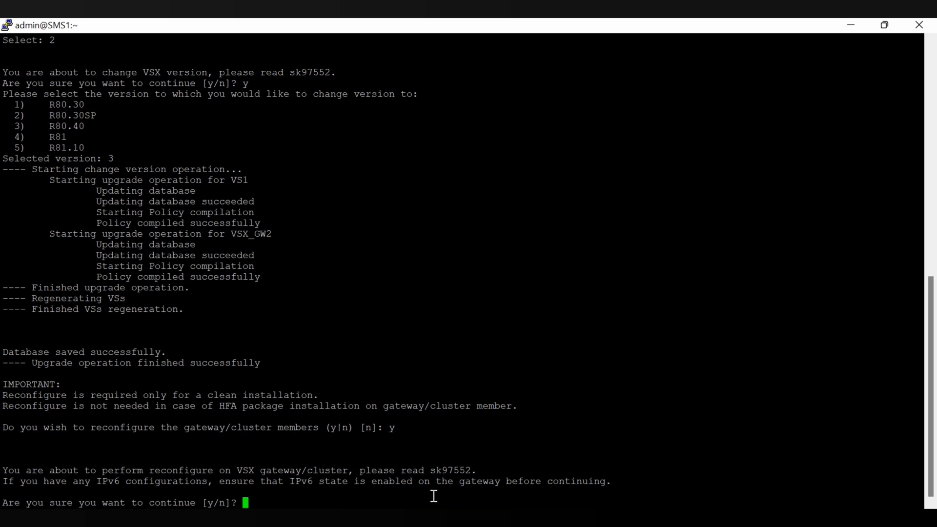
{"action": "type", "text": "y"}
{"action": "key", "text": "Return"}
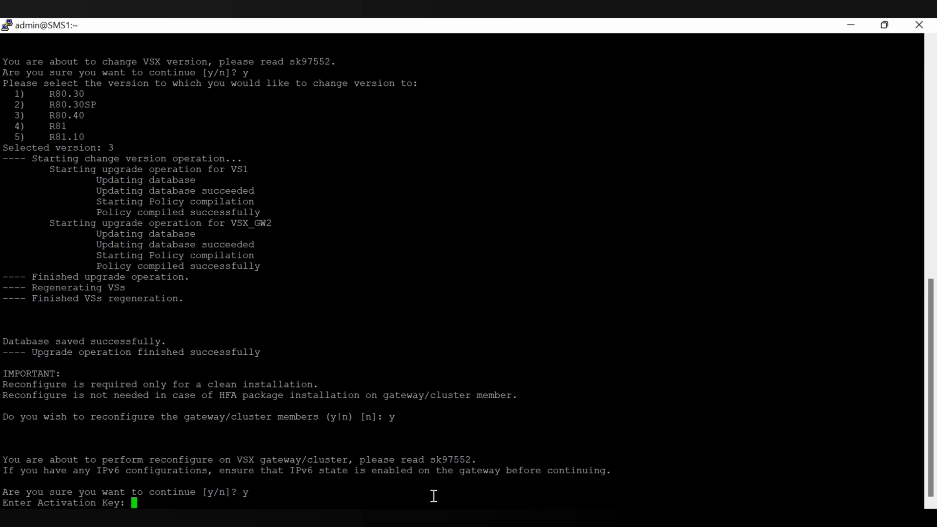
{"action": "key", "text": "Return"}
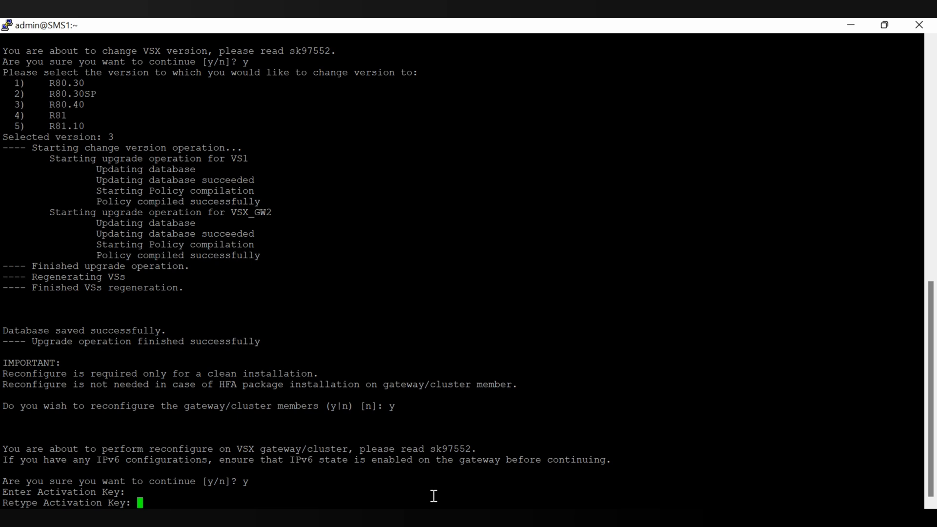
{"action": "key", "text": "Return"}
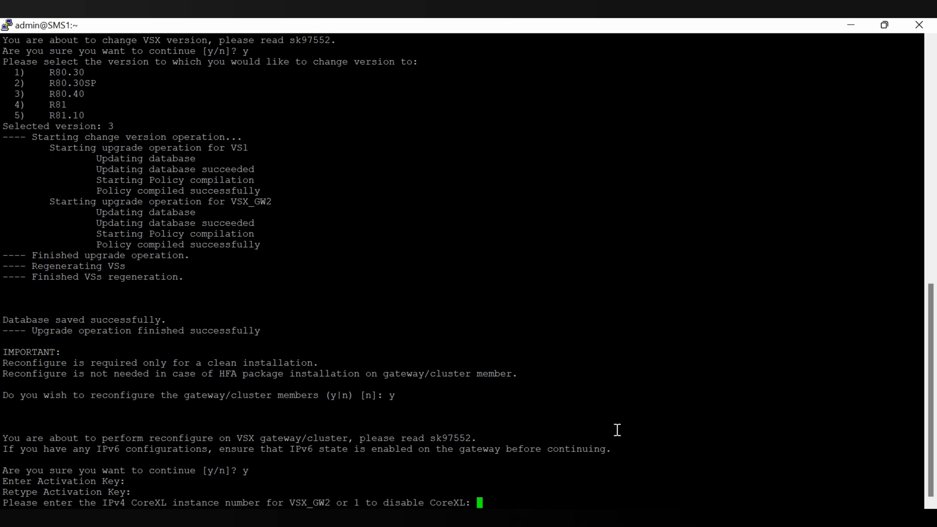
{"action": "type", "text": "1"}
{"action": "key", "text": "Return"}
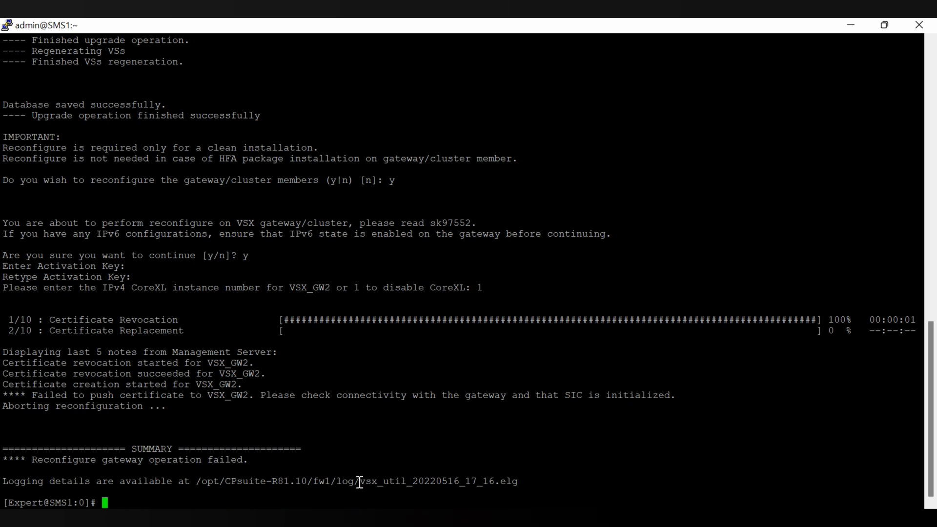
Copy the full vsx_util log file path from the failure message and clear the terminal
{"action": "left_click_drag", "start_coordinate": [354, 481], "coordinate": [519, 481]}
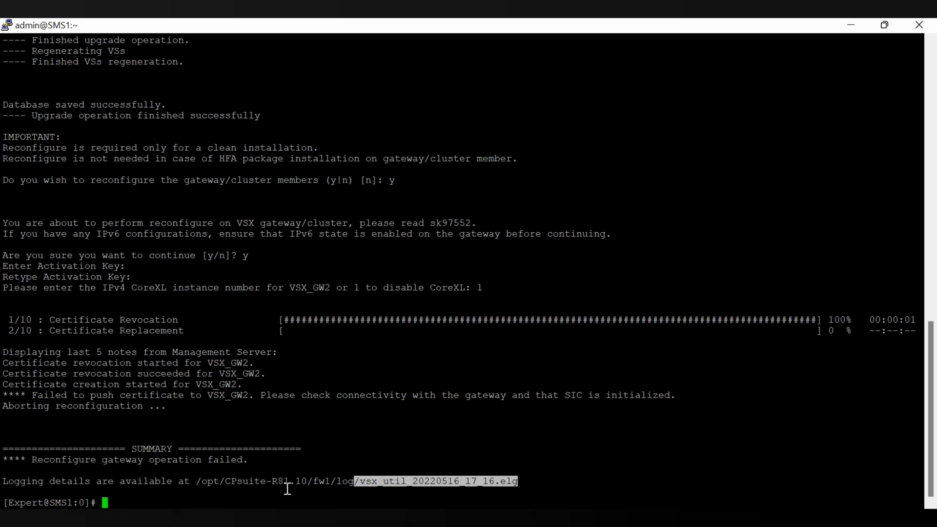
{"action": "left_click", "coordinate": [246, 484]}
{"action": "left_click_drag", "start_coordinate": [186, 483], "coordinate": [373, 489]}
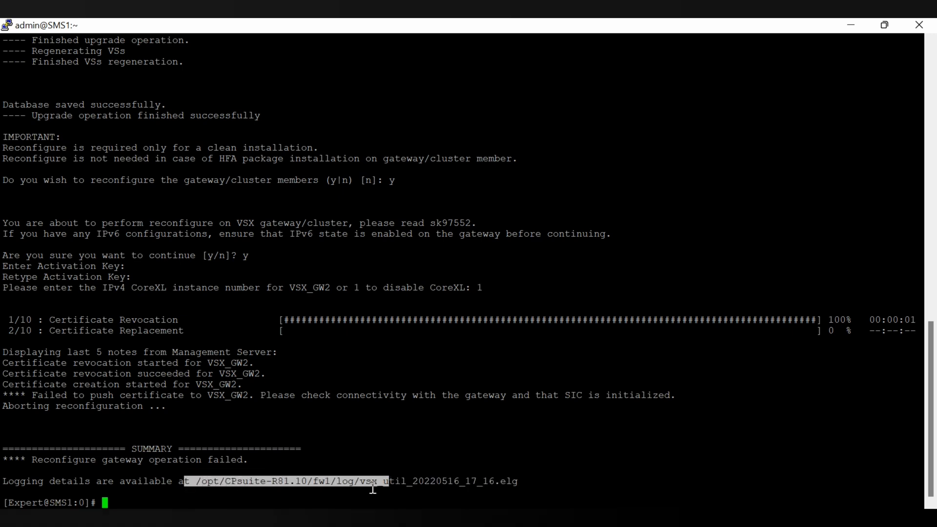
{"action": "left_click", "coordinate": [242, 492]}
{"action": "left_click_drag", "start_coordinate": [192, 482], "coordinate": [551, 482]}
{"action": "key", "text": "ctrl+c"}
{"action": "left_click", "coordinate": [503, 482]}
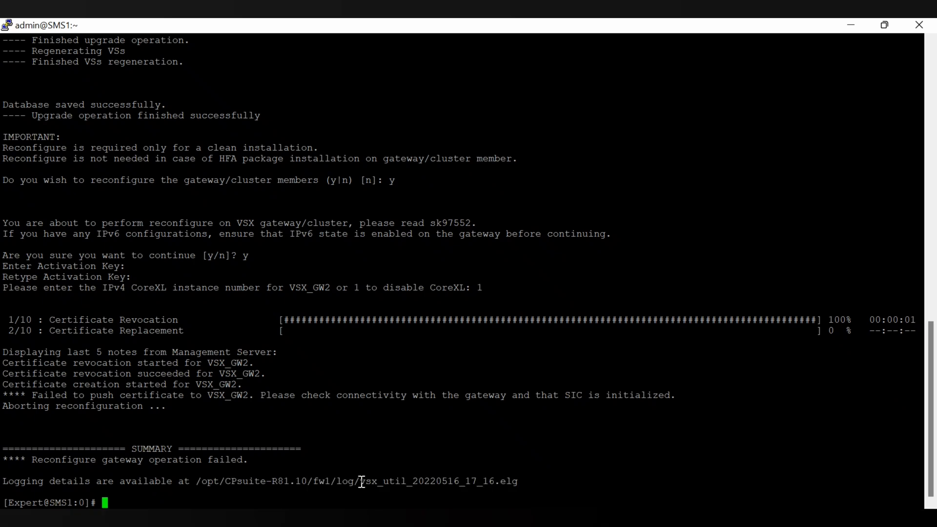
{"action": "type", "text": "clear"}
{"action": "key", "text": "Return"}
Open the vsx_util log with less and page forward to the failed certificate push reply
{"action": "type", "text": "less"}
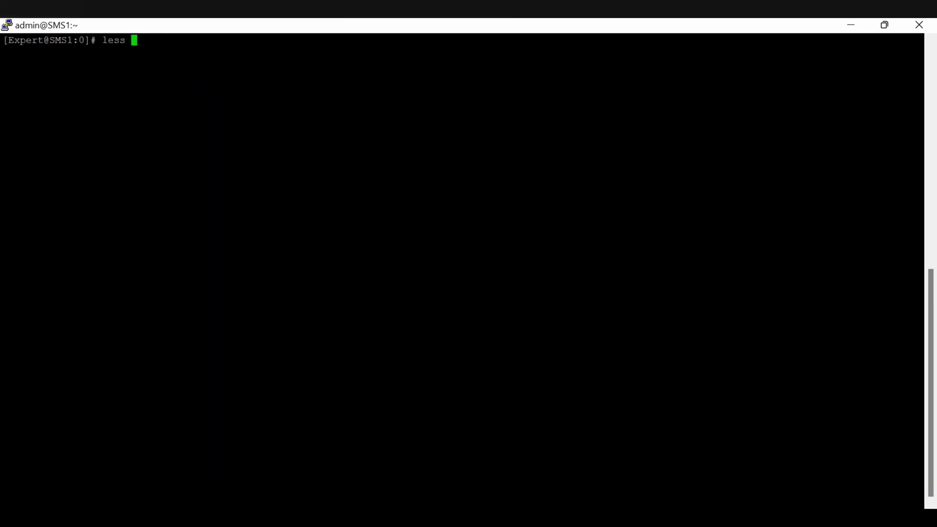
{"action": "right_click", "coordinate": [374, 307]}
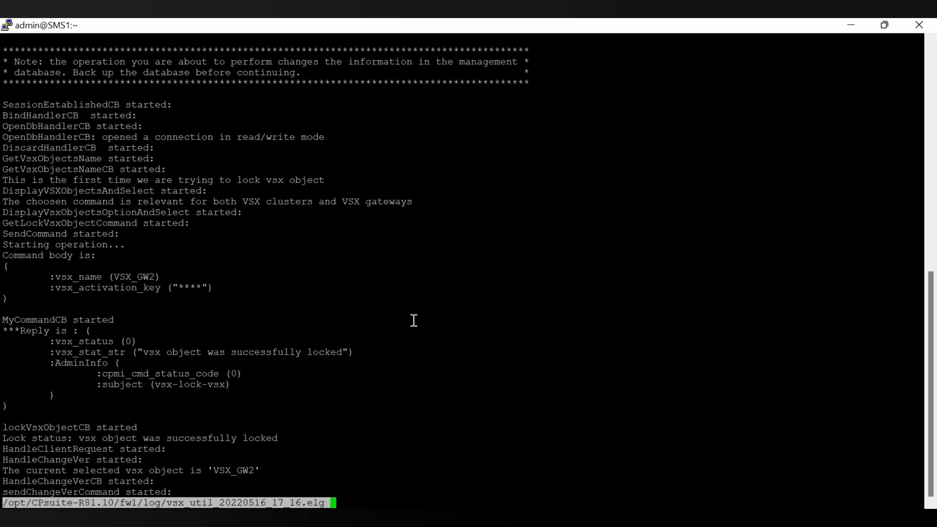
{"action": "key", "text": "space"}
{"action": "key", "text": "space"}
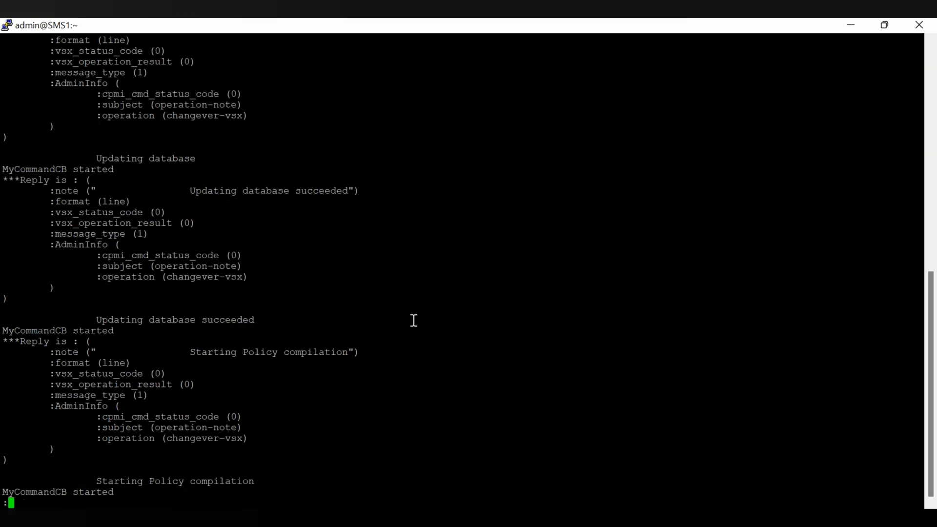
{"action": "key", "text": "space"}
{"action": "scroll", "coordinate": [414, 321], "scroll_direction": "up", "scroll_amount": 10}
{"action": "key", "text": "space"}
{"action": "key", "text": "space"}
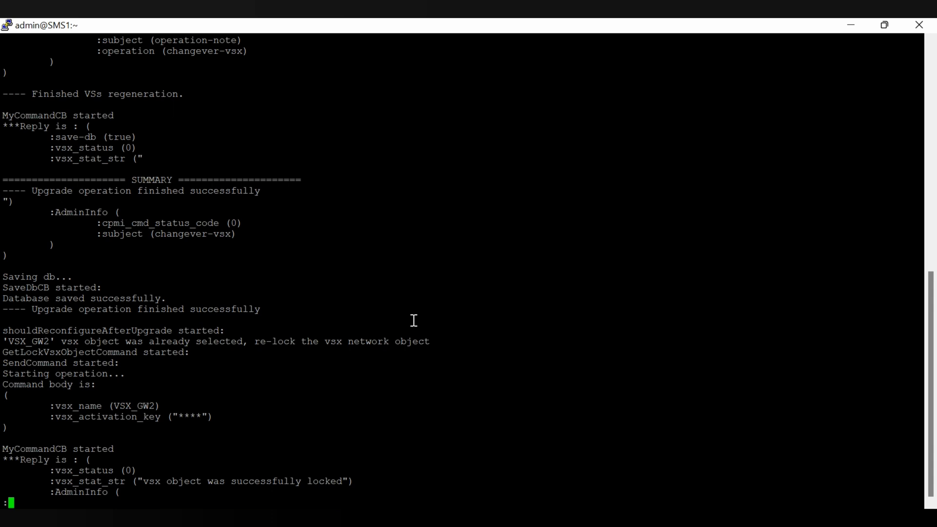
{"action": "key", "text": "space"}
{"action": "key", "text": "space"}
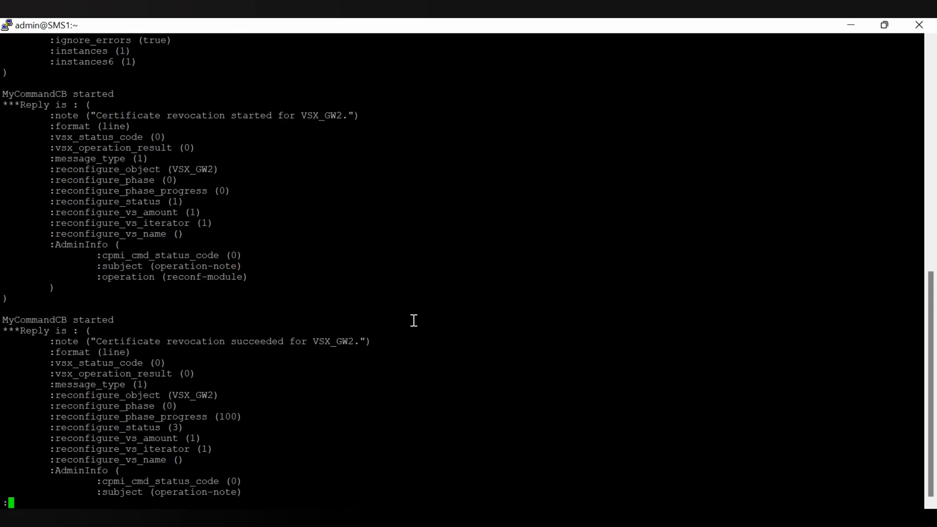
{"action": "key", "text": "space"}
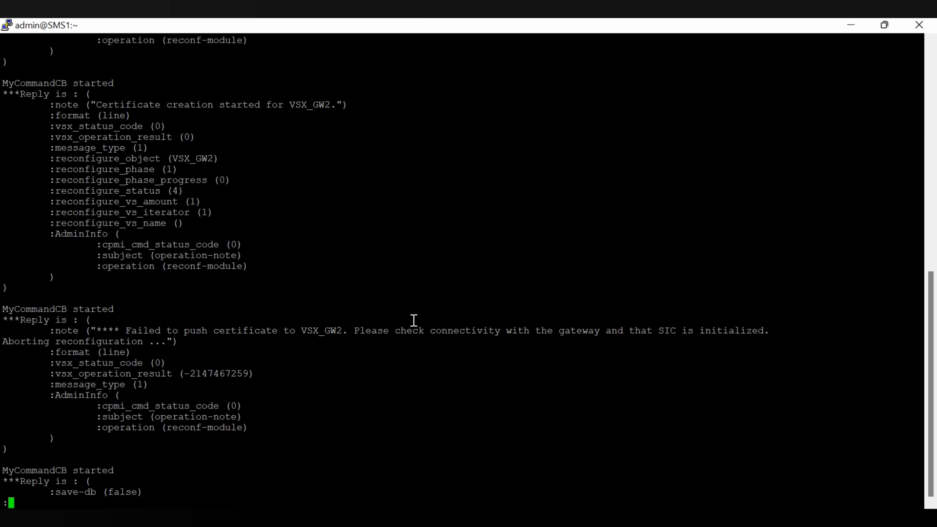
Highlight the advice to check connectivity and SIC, jump to the log's end and quit
{"action": "left_click_drag", "start_coordinate": [351, 328], "coordinate": [769, 328]}
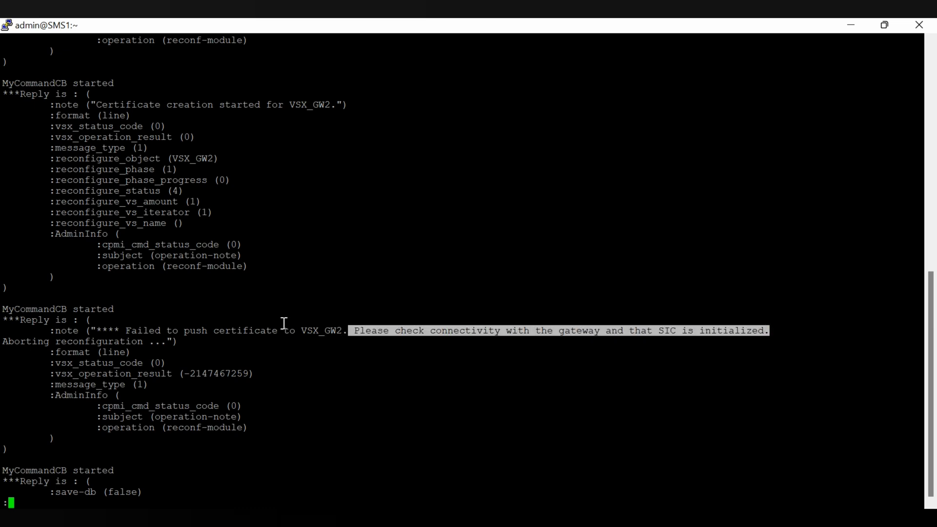
{"action": "left_click", "coordinate": [539, 374]}
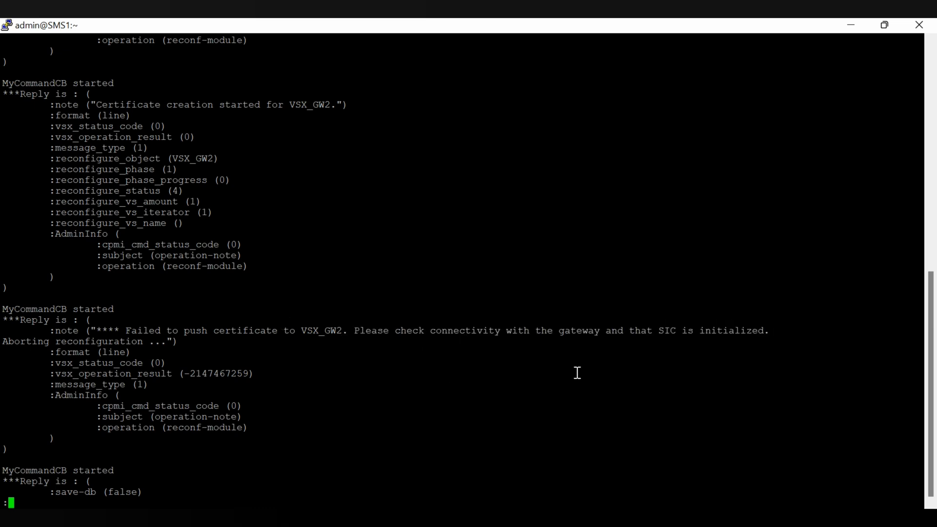
{"action": "key", "text": "space"}
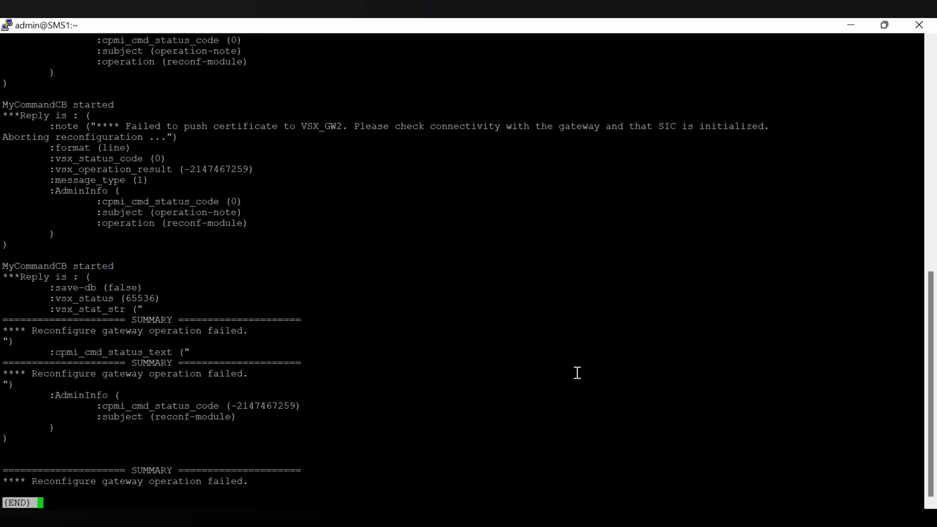
{"action": "key", "text": "q"}
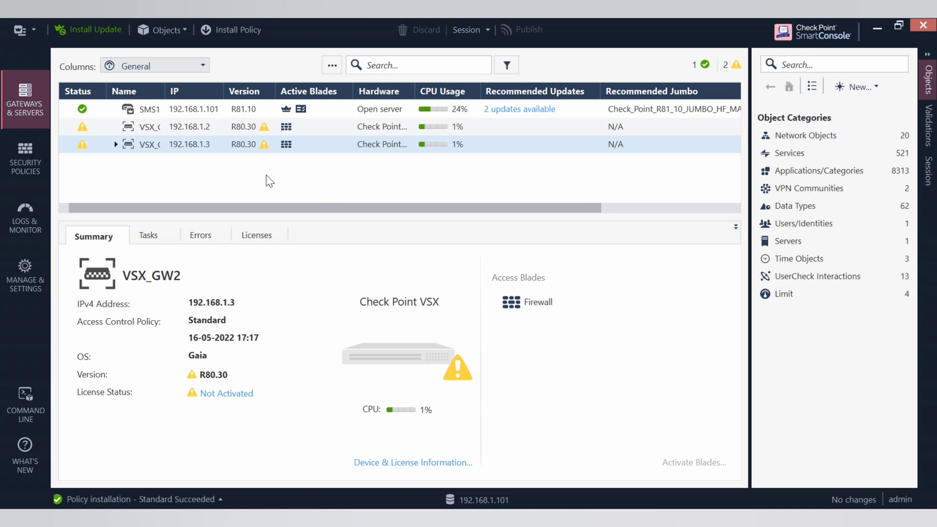
Review VSX_GW2's properties showing R80.40 with trust not established, then switch to the GW2 terminal
{"action": "left_click", "coordinate": [143, 143]}
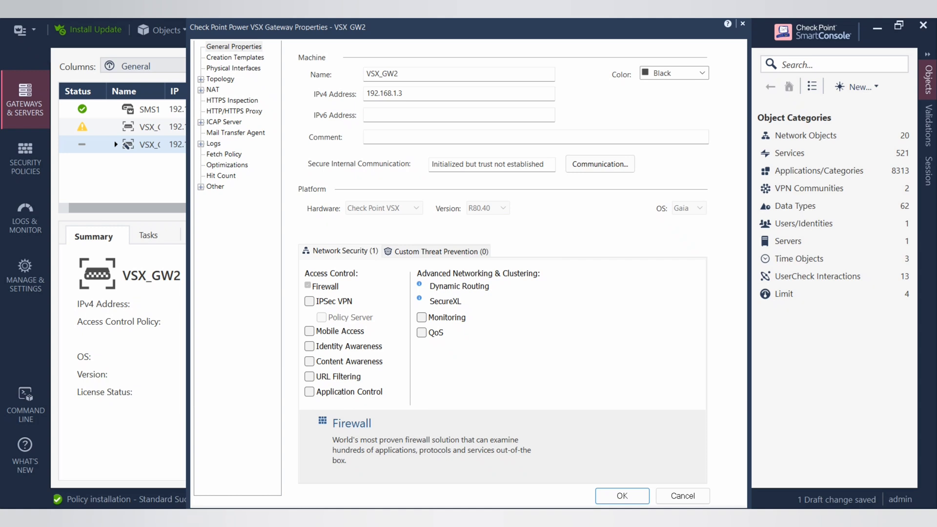
{"action": "mouse_move", "coordinate": [429, 150]}
{"action": "left_mouse_down"}
{"action": "mouse_move", "coordinate": [367, 141]}
{"action": "mouse_move", "coordinate": [296, 237]}
{"action": "mouse_move", "coordinate": [592, 255]}
{"action": "mouse_move", "coordinate": [529, 121]}
{"action": "mouse_move", "coordinate": [353, 148]}
{"action": "left_mouse_up"}
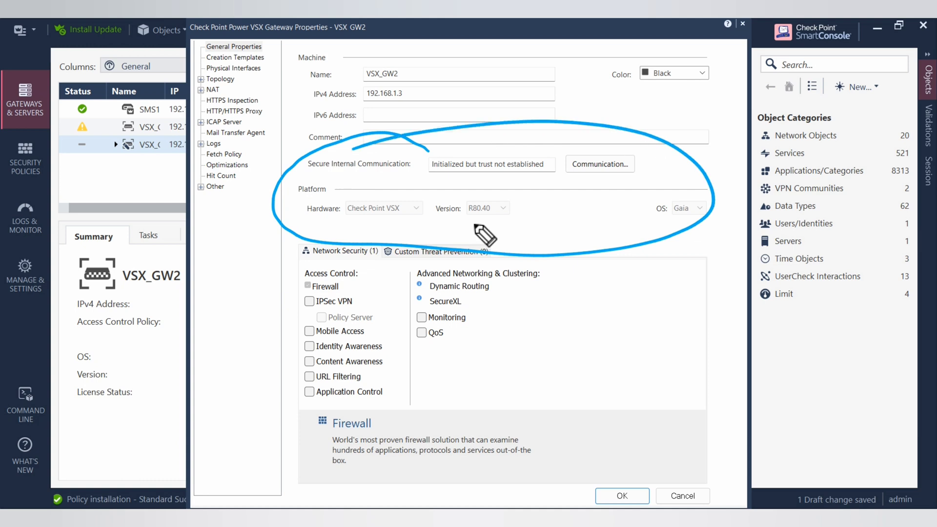
{"action": "left_click_drag", "start_coordinate": [472, 222], "coordinate": [496, 216]}
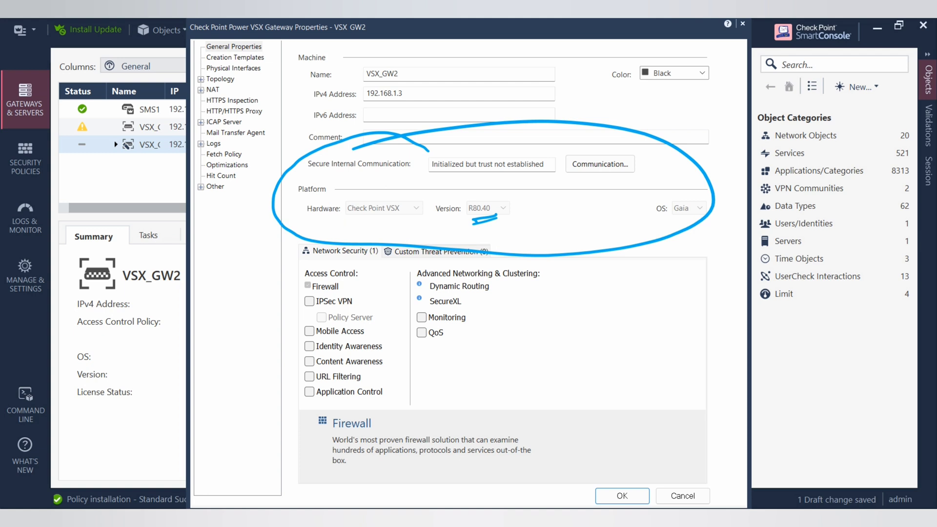
{"action": "key", "text": "Escape"}
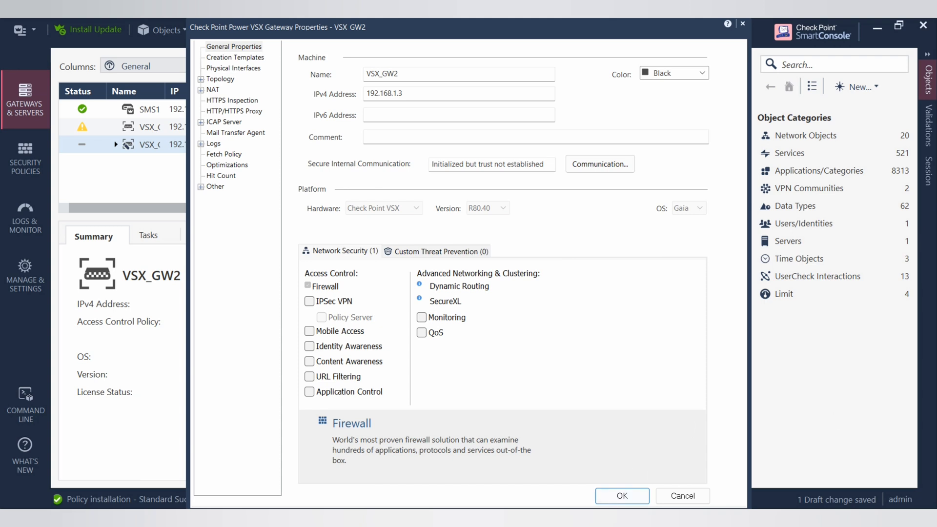
{"action": "left_click", "coordinate": [662, 458]}
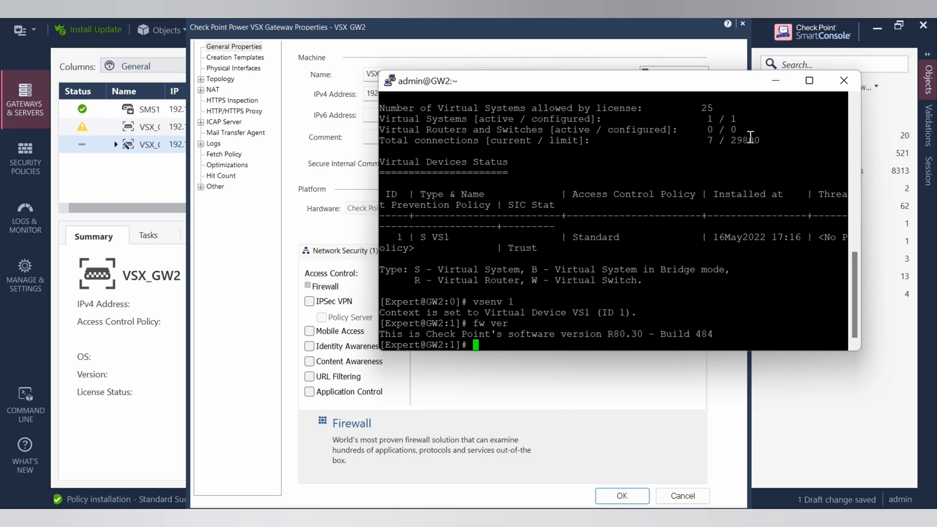
Maximize the GW2 terminal, clear it and rerun vsx stat -v to check VS1's SIC trust
{"action": "left_click", "coordinate": [809, 80]}
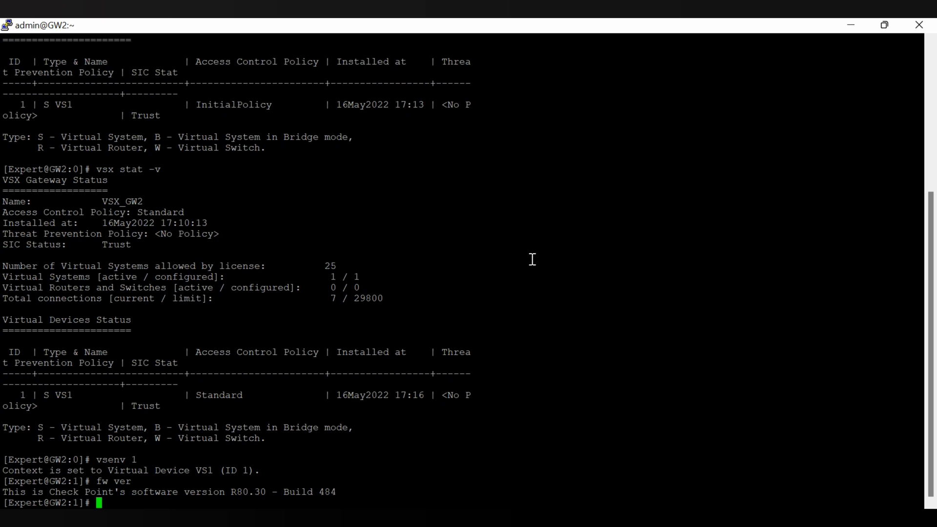
{"action": "type", "text": "clear"}
{"action": "key", "text": "Return"}
{"action": "key", "text": "Up"}
{"action": "key", "text": "Up"}
{"action": "key", "text": "Up"}
{"action": "key", "text": "Up"}
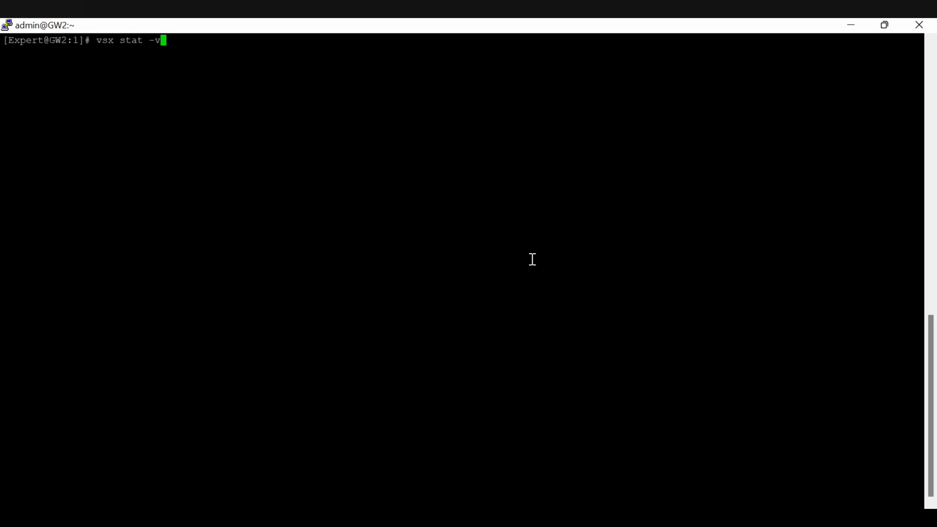
{"action": "key", "text": "Return"}
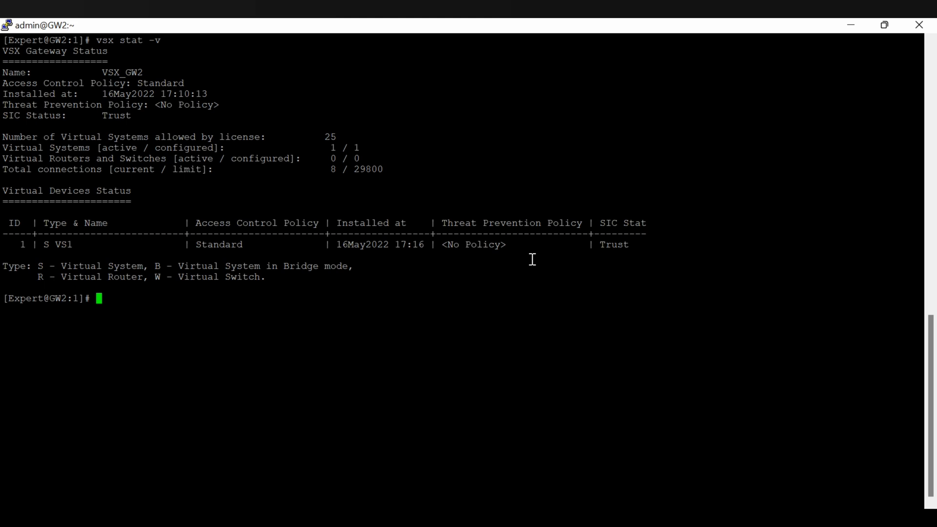
Run fw ver and vsx stat, confirming the gateway still runs R80.30 Build 484
{"action": "key", "text": "Up"}
{"action": "key", "text": "Up"}
{"action": "key", "text": "BackSpace"}
{"action": "key", "text": "BackSpace"}
{"action": "key", "text": "BackSpace"}
{"action": "key", "text": "BackSpace"}
{"action": "key", "text": "BackSpace"}
{"action": "type", "text": "fw ver"}
{"action": "key", "text": "Return"}
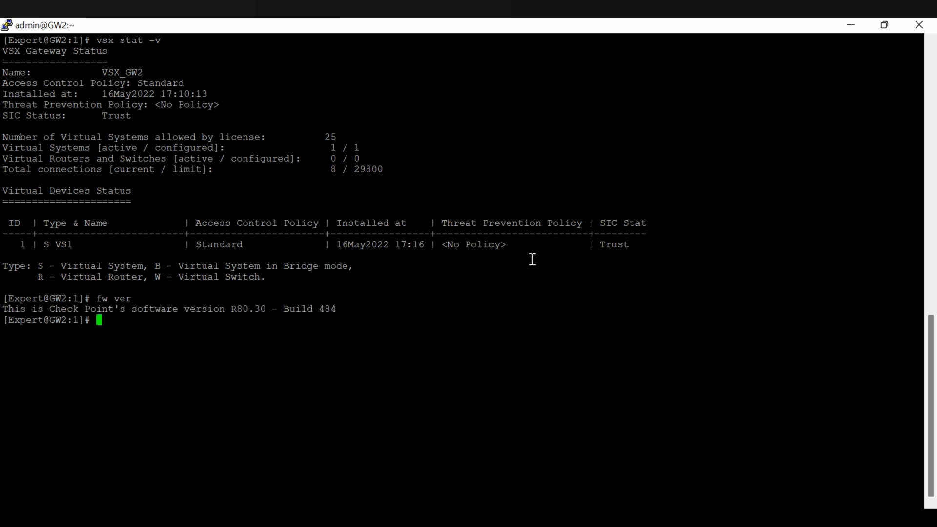
{"action": "key", "text": "Up"}
{"action": "key", "text": "Up"}
{"action": "key", "text": "Up"}
{"action": "key", "text": "Down"}
{"action": "key", "text": "BackSpace"}
{"action": "key", "text": "BackSpace"}
{"action": "key", "text": "Return"}
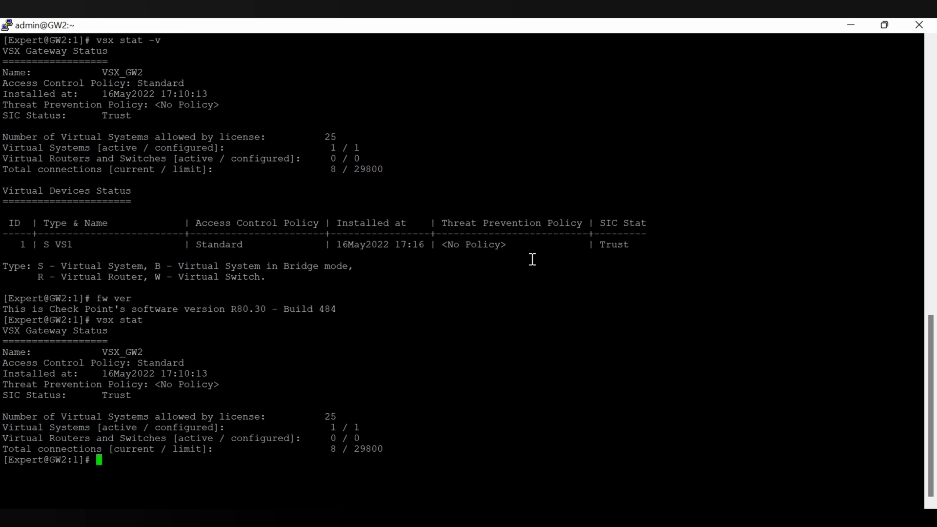
{"action": "type", "text": "fw ver"}
{"action": "key", "text": "Return"}
Check VS1's version with vsenv 1 and fw ver, then clear and minimize the terminal
{"action": "type", "text": "v"}
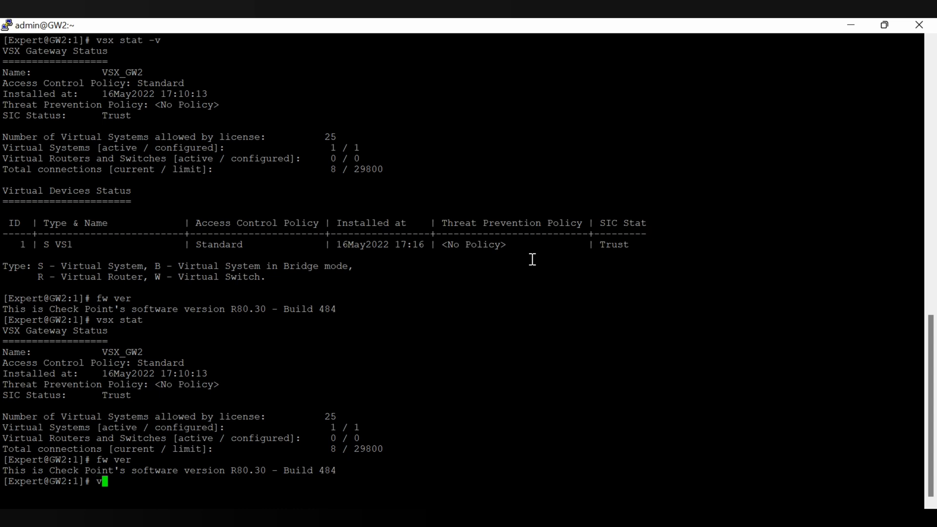
{"action": "type", "text": "senv 1"}
{"action": "key", "text": "Return"}
{"action": "type", "text": "fw ver"}
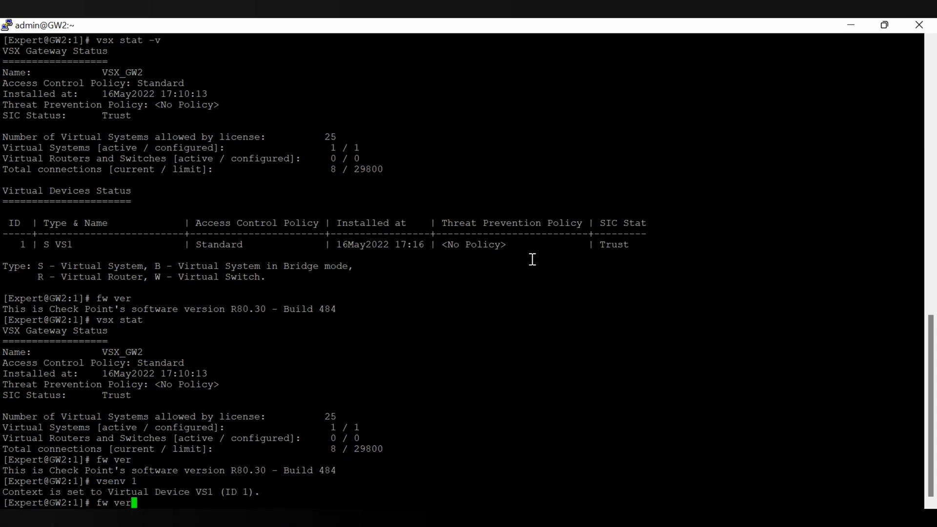
{"action": "key", "text": "Return"}
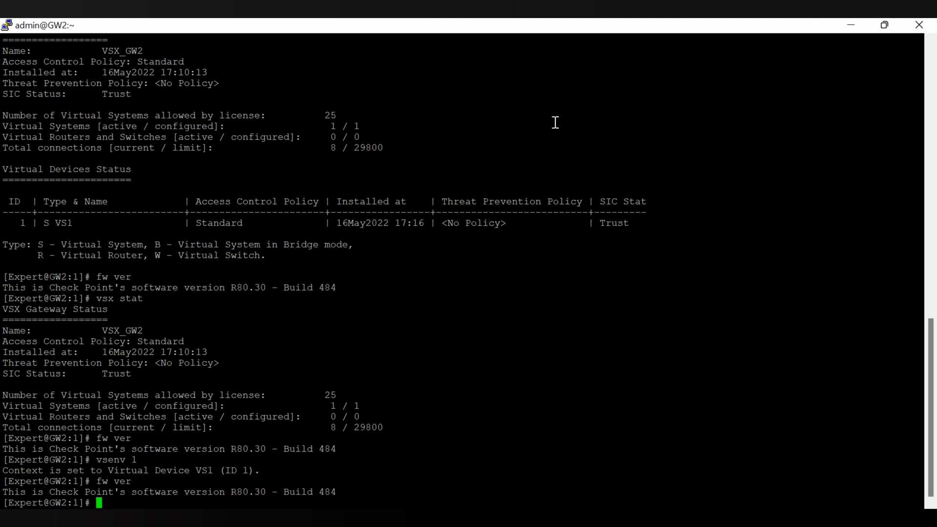
{"action": "type", "text": "clear"}
{"action": "key", "text": "Return"}
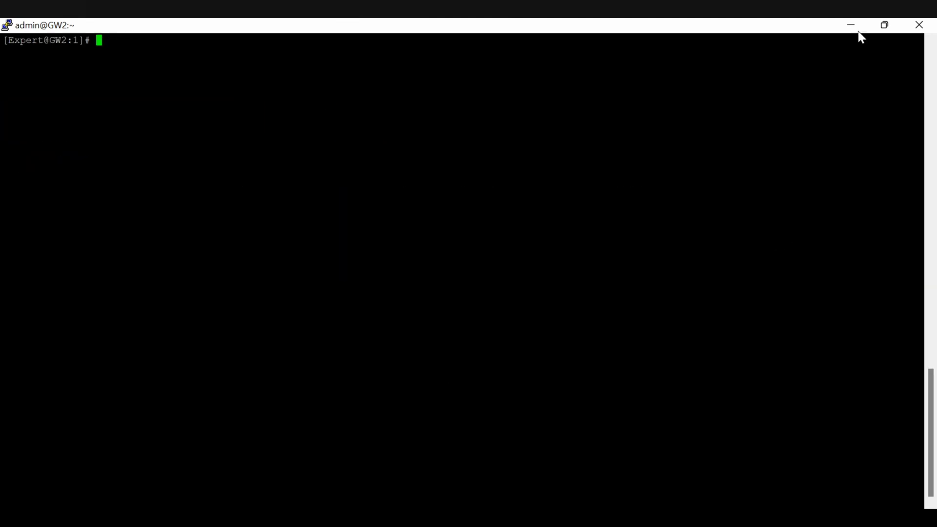
{"action": "left_click", "coordinate": [852, 26]}
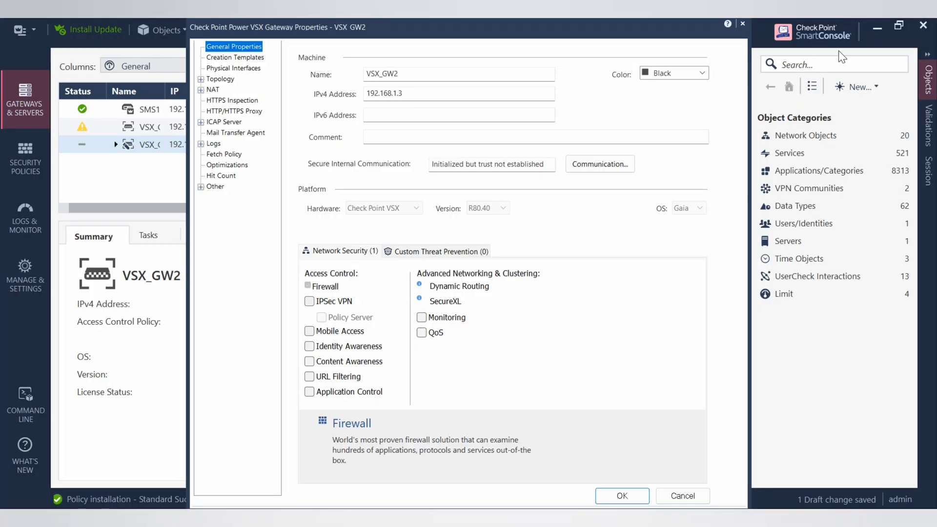
Reset VSX_GW2's SIC and try initializing with the one-time password, which fails to connect
{"action": "left_click", "coordinate": [586, 164]}
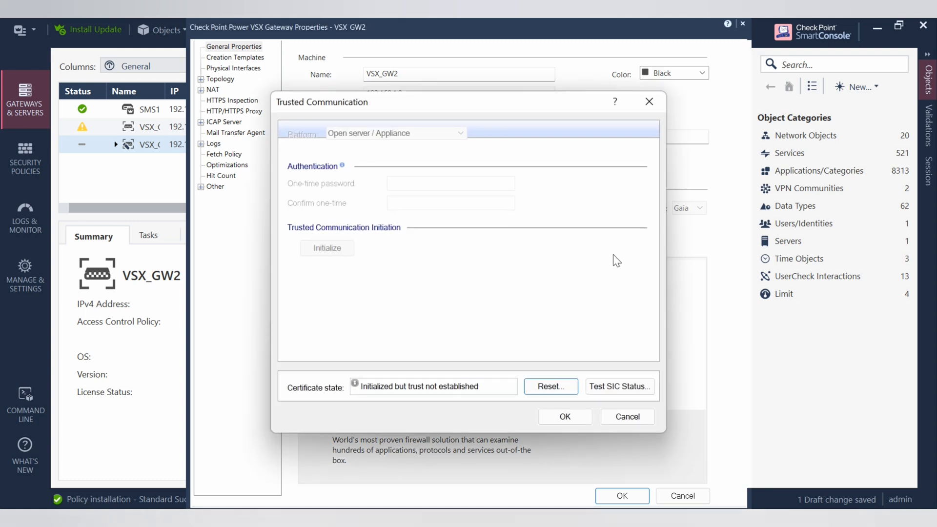
{"action": "left_click", "coordinate": [560, 389]}
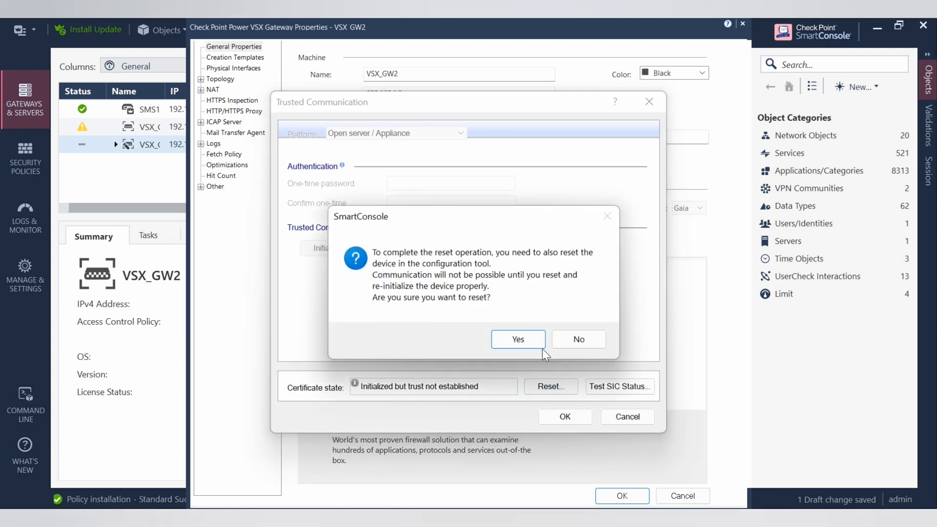
{"action": "left_click", "coordinate": [538, 345]}
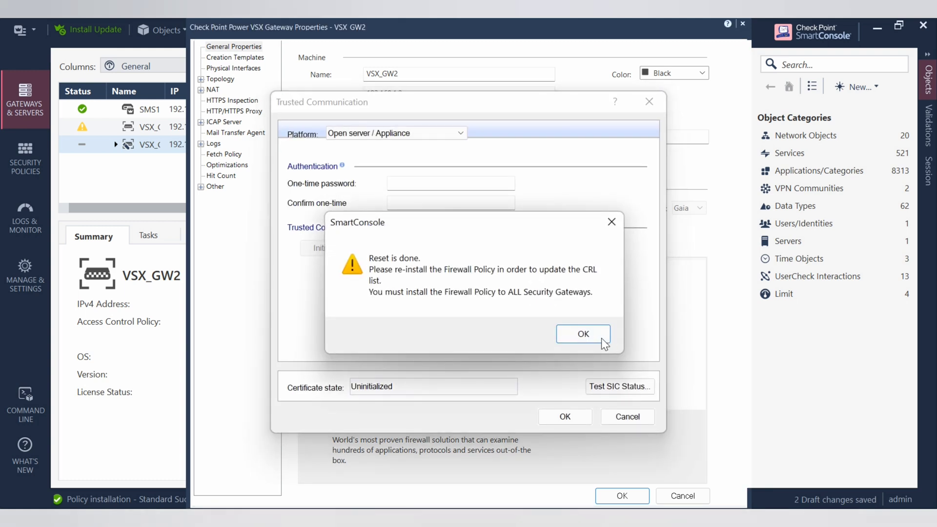
{"action": "left_click", "coordinate": [598, 338]}
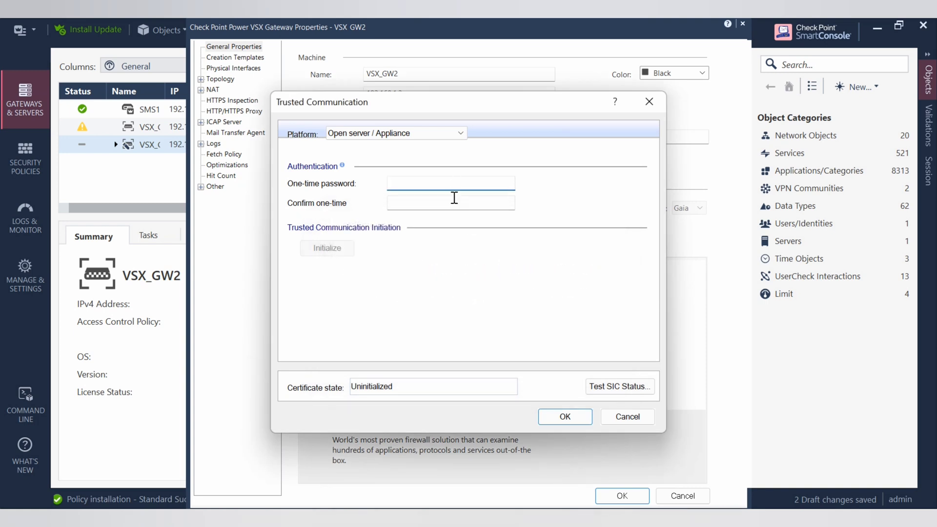
{"action": "type", "text": "••••••••"}
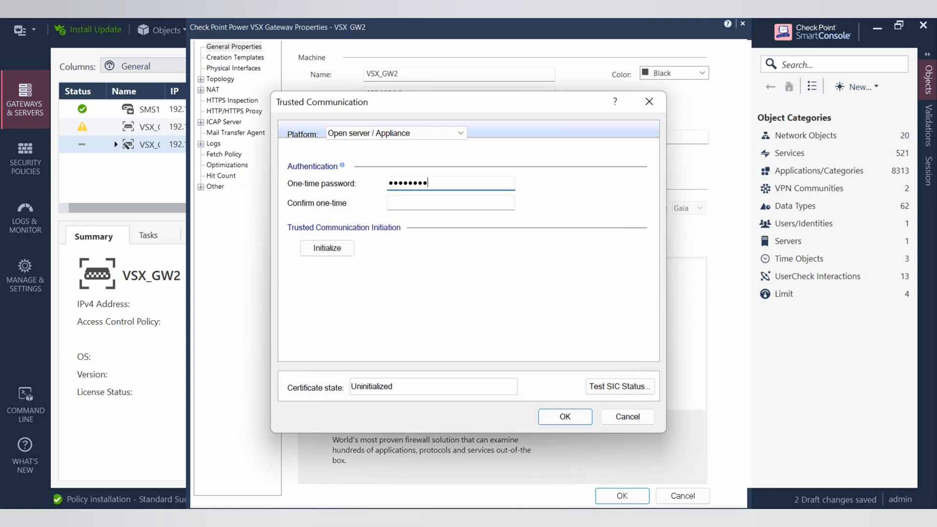
{"action": "type", "text": "••••"}
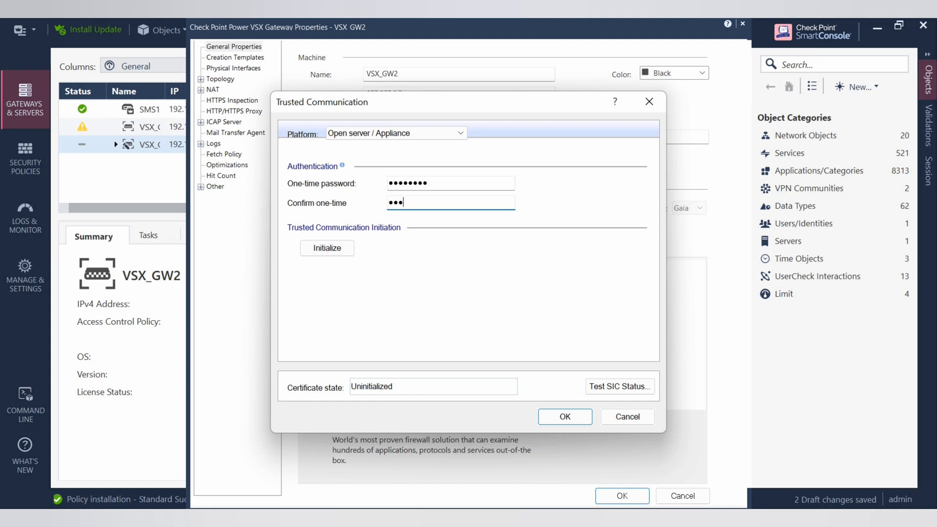
{"action": "type", "text": "••••"}
{"action": "left_click", "coordinate": [331, 247]}
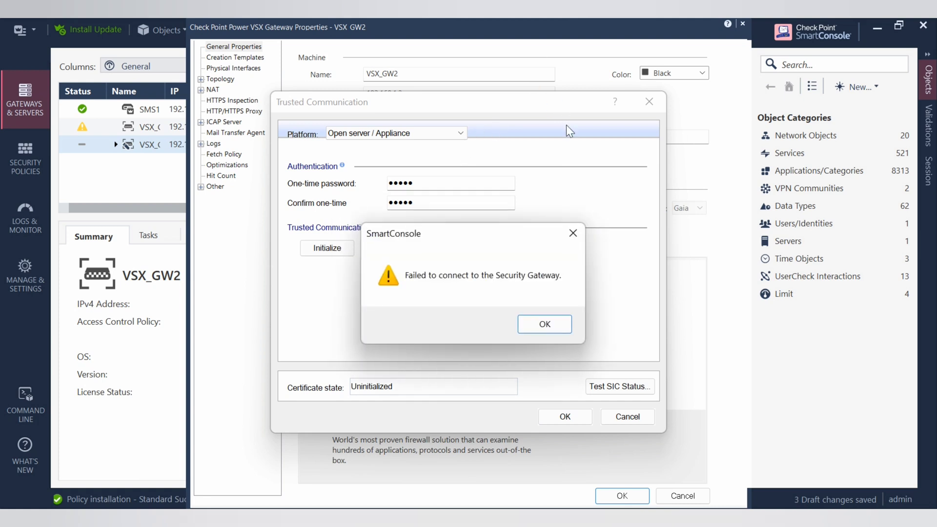
{"action": "left_click", "coordinate": [530, 328]}
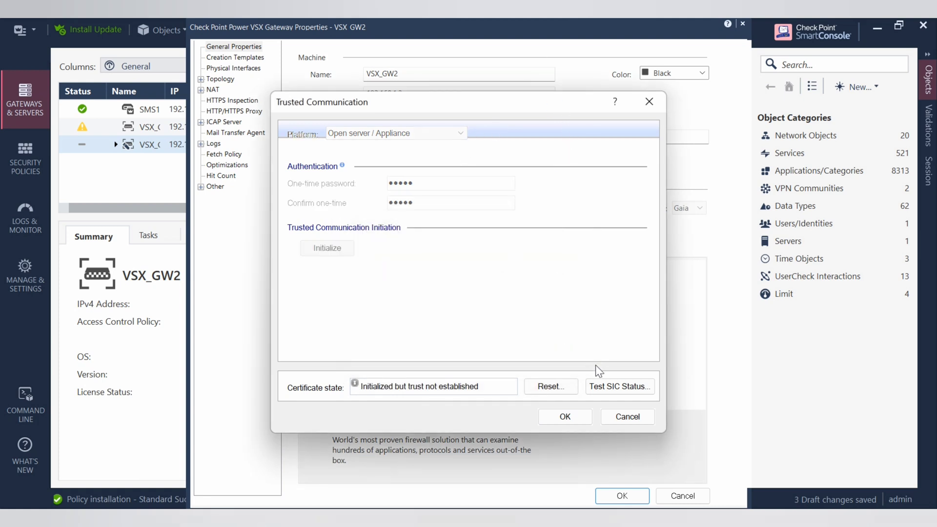
Reset VSX_GW2's SIC again, leaving the certificate state Uninitialized
{"action": "left_click", "coordinate": [552, 390]}
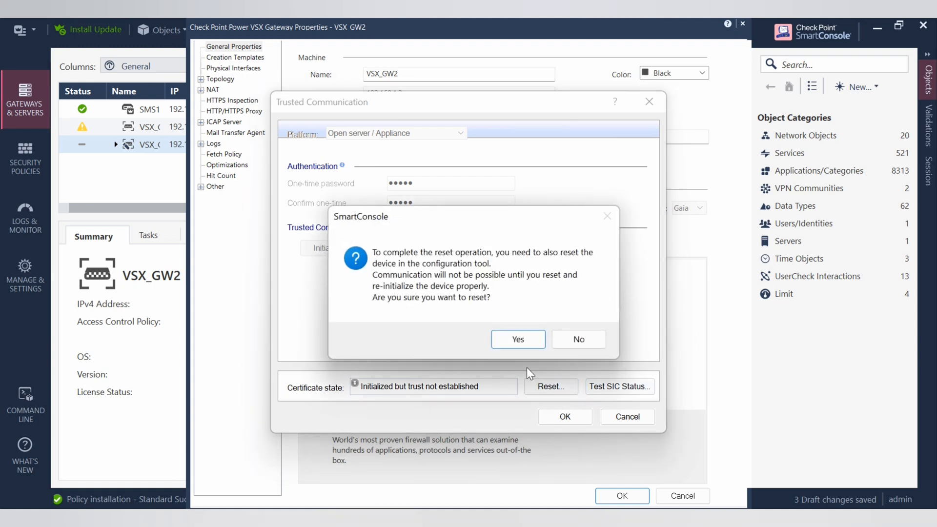
{"action": "left_click", "coordinate": [518, 344]}
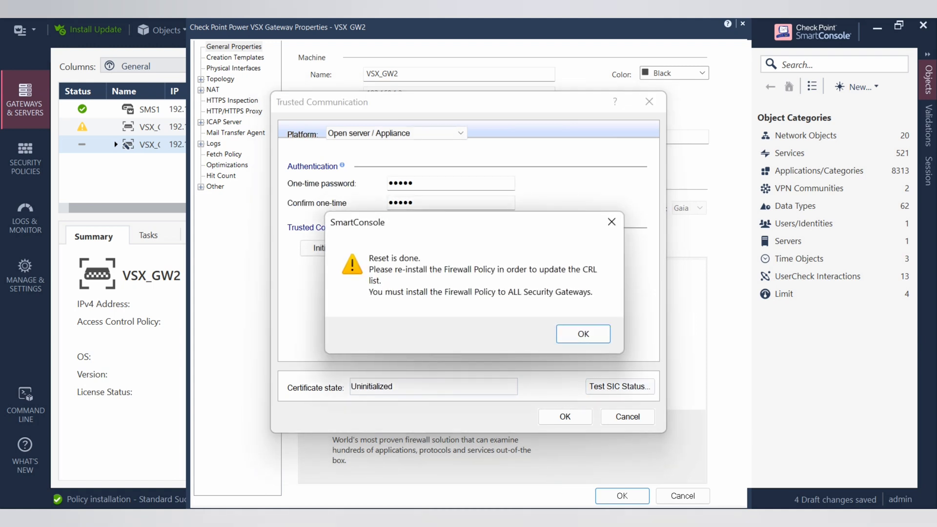
{"action": "left_click", "coordinate": [599, 343]}
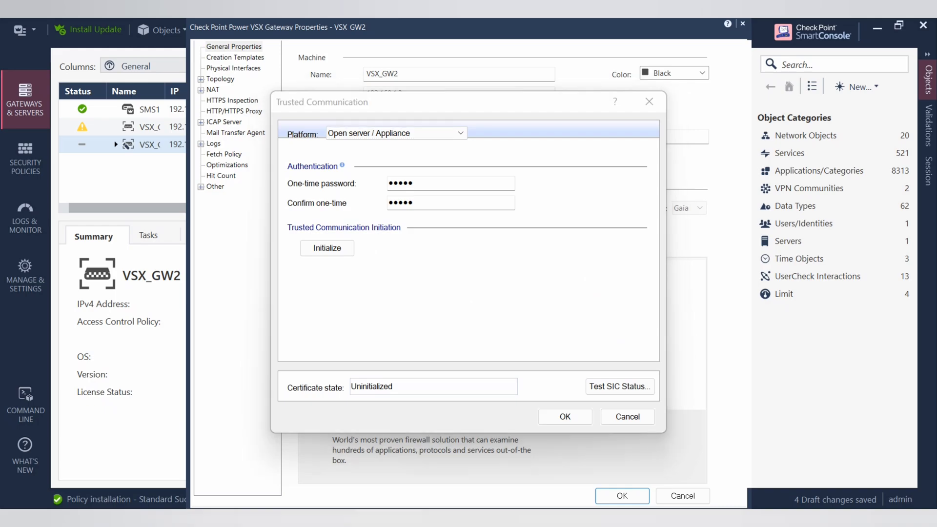
On GW2, run cpconfig, choose Secure Internal Communication (5) and reset SIC for VS1
{"action": "left_click", "coordinate": [698, 456]}
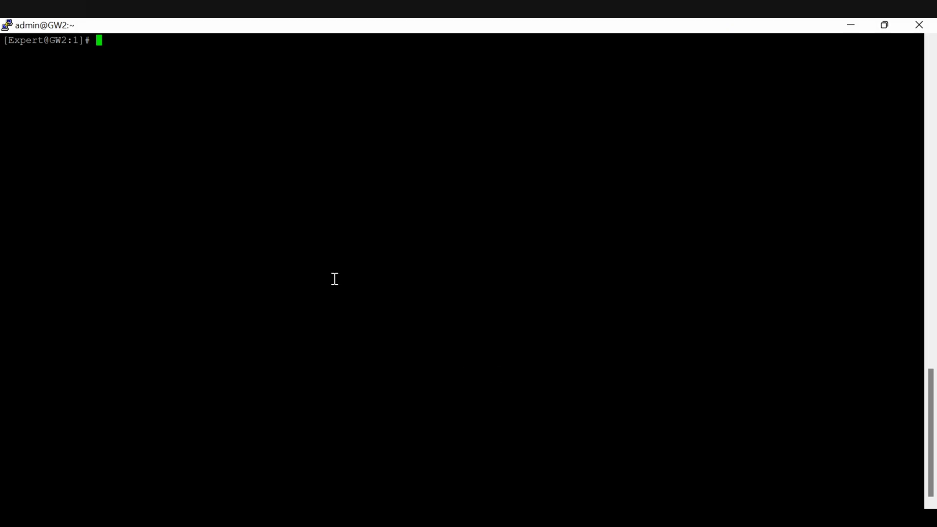
{"action": "type", "text": "cpconfig"}
{"action": "key", "text": "Return"}
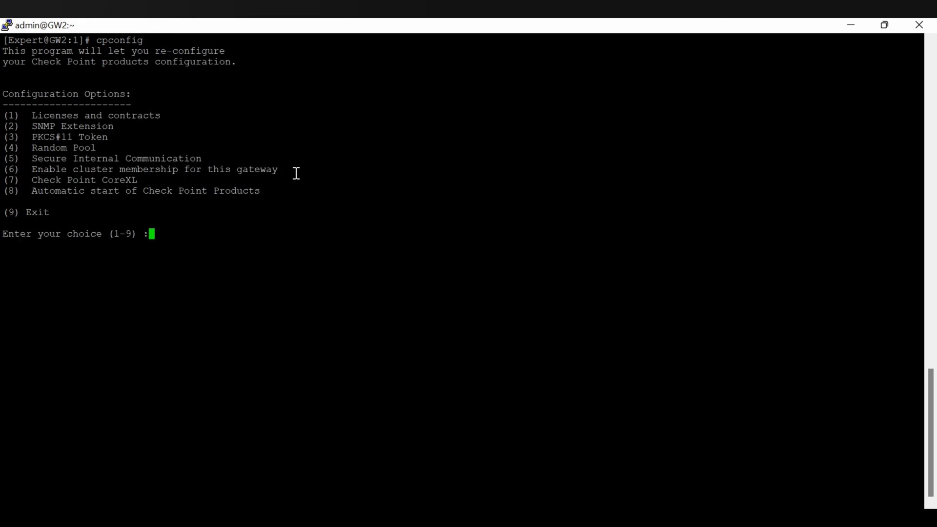
{"action": "type", "text": "5"}
{"action": "key", "text": "Return"}
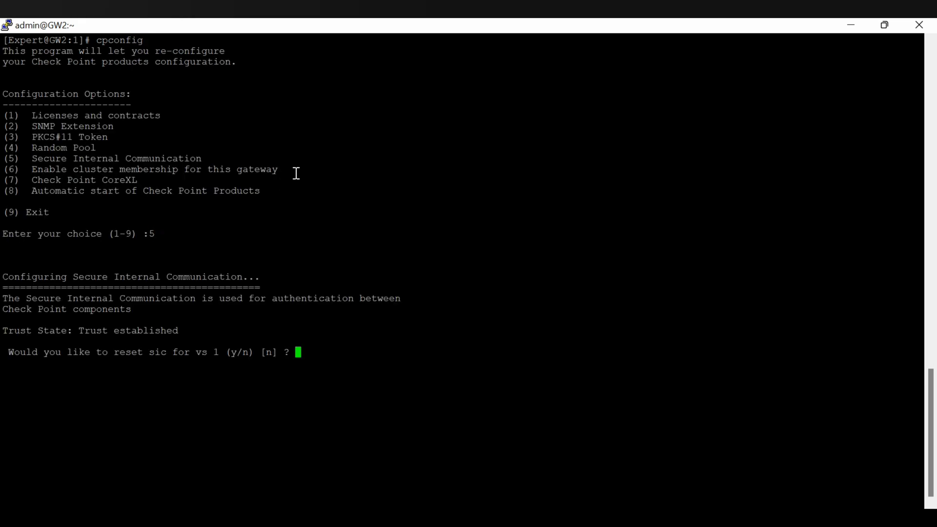
{"action": "type", "text": "y"}
{"action": "key", "text": "Return"}
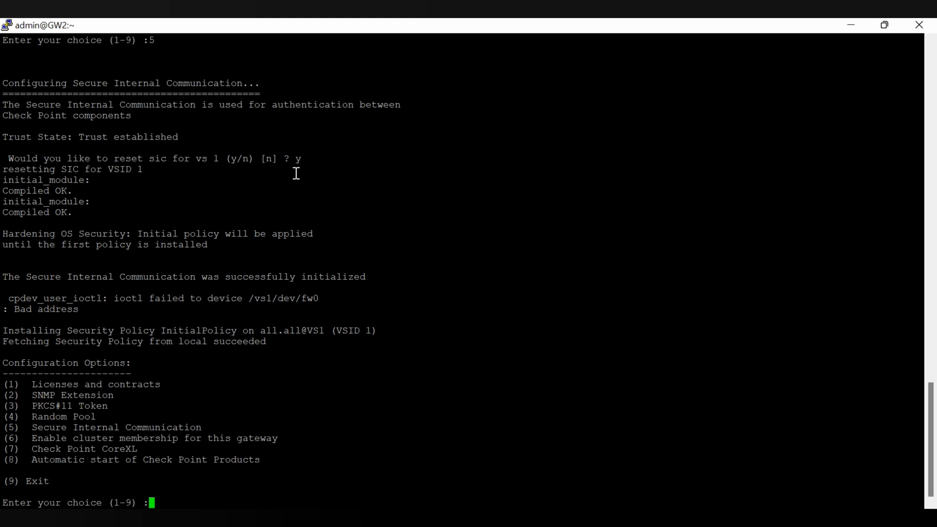
Repeat the VS1 SIC reset, exit cpconfig with 9 and clear the terminal
{"action": "type", "text": "5"}
{"action": "key", "text": "Return"}
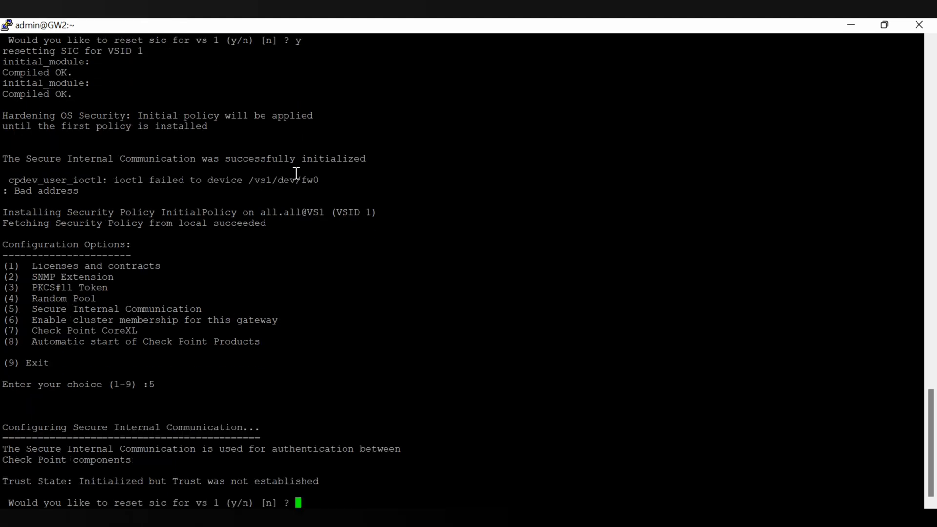
{"action": "type", "text": "y"}
{"action": "key", "text": "Return"}
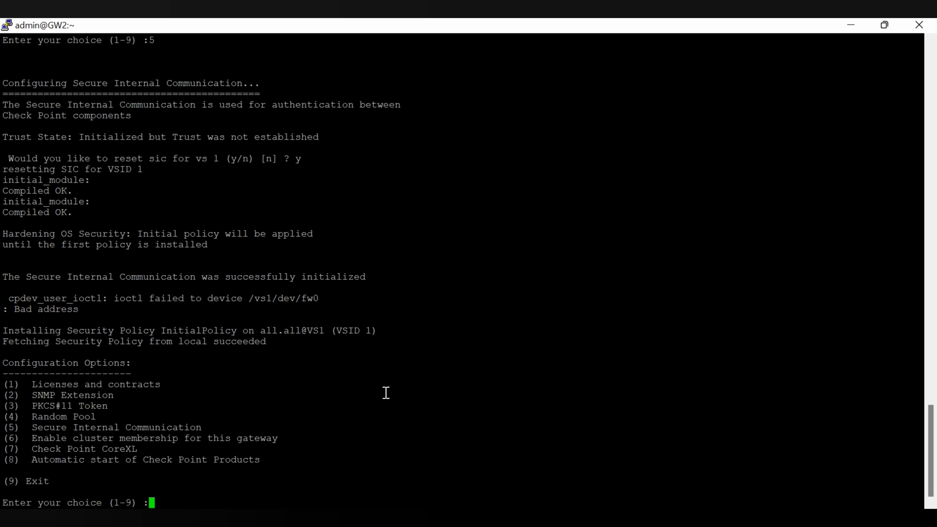
{"action": "type", "text": "9"}
{"action": "key", "text": "Return"}
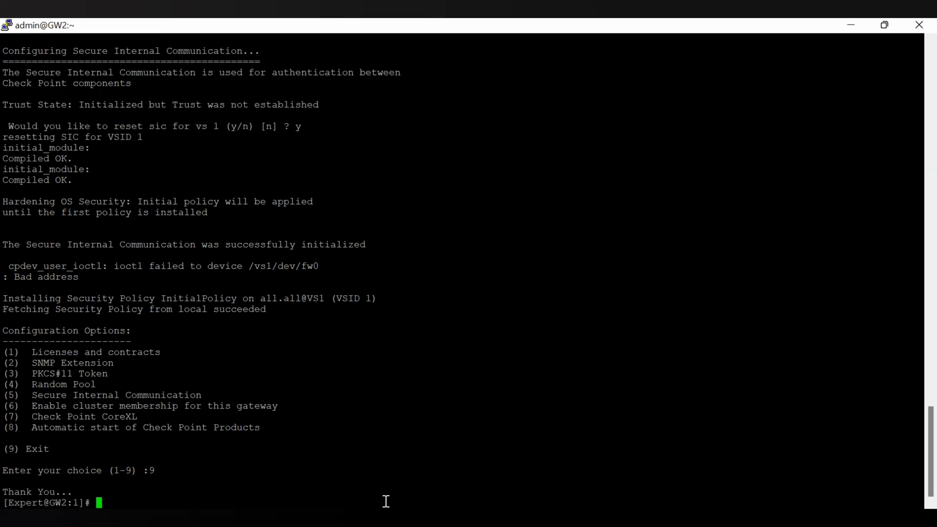
{"action": "type", "text": "clear"}
{"action": "key", "text": "Return"}
Switch to context 0 with vsenv 0 and reset SIC through cpconfig option 5
{"action": "type", "text": "v"}
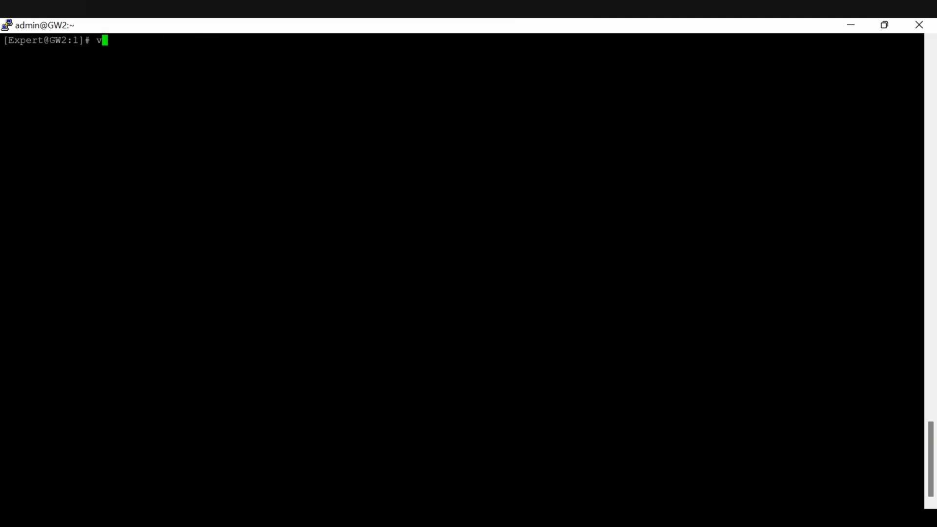
{"action": "type", "text": "senv 0"}
{"action": "key", "text": "Return"}
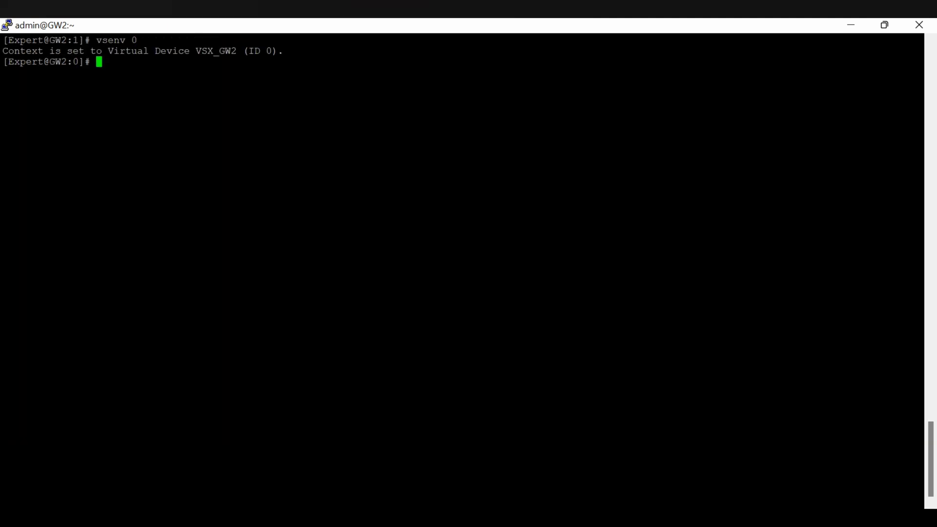
{"action": "type", "text": "cpconfig"}
{"action": "key", "text": "Return"}
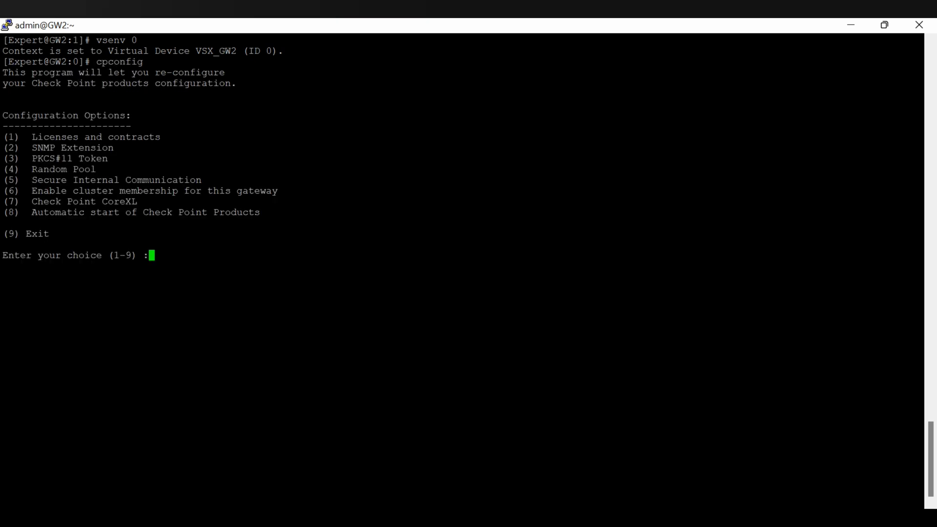
{"action": "type", "text": "5"}
{"action": "key", "text": "Return"}
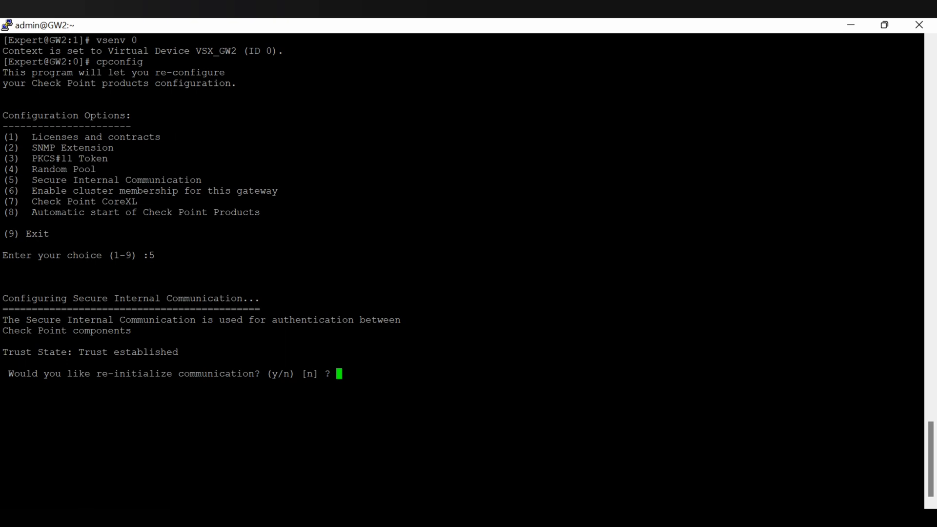
{"action": "type", "text": "y"}
{"action": "key", "text": "Return"}
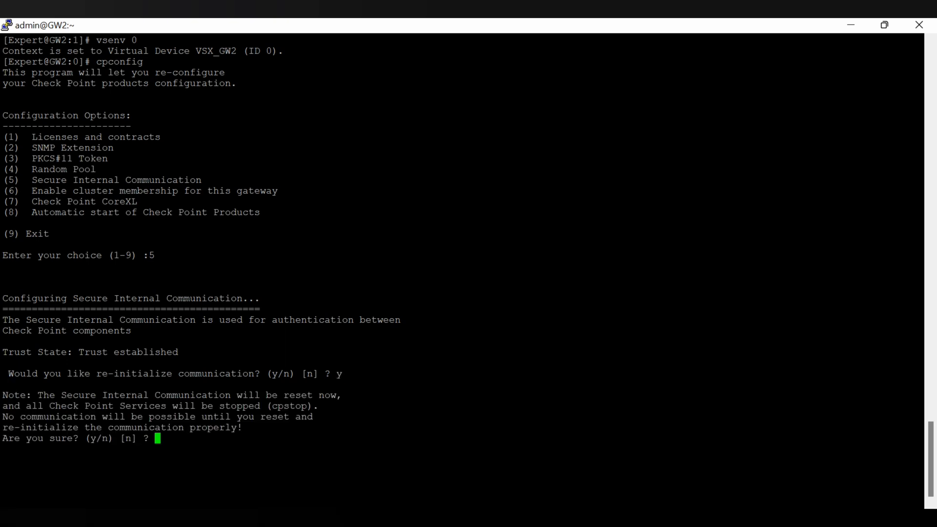
{"action": "type", "text": "y"}
{"action": "key", "text": "Return"}
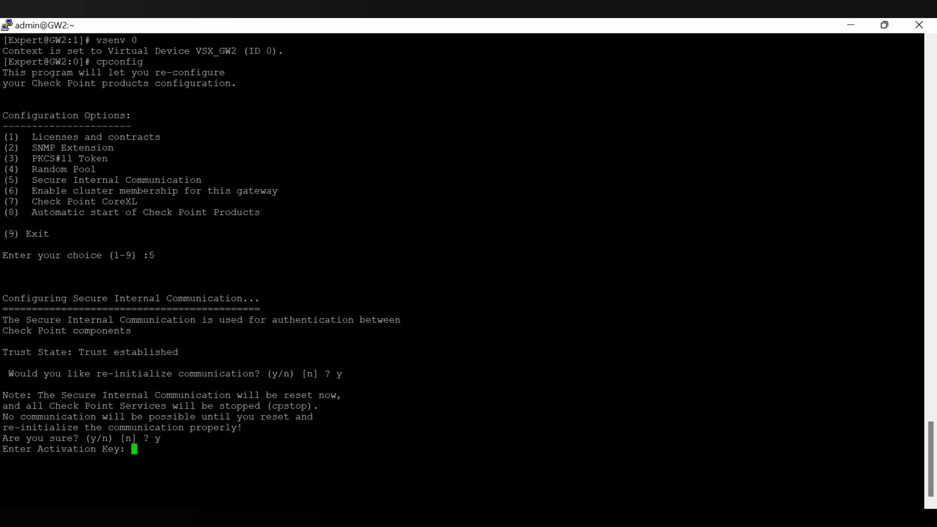
Enter and confirm the new activation key, then exit cpconfig with 9
{"action": "key", "text": "Return"}
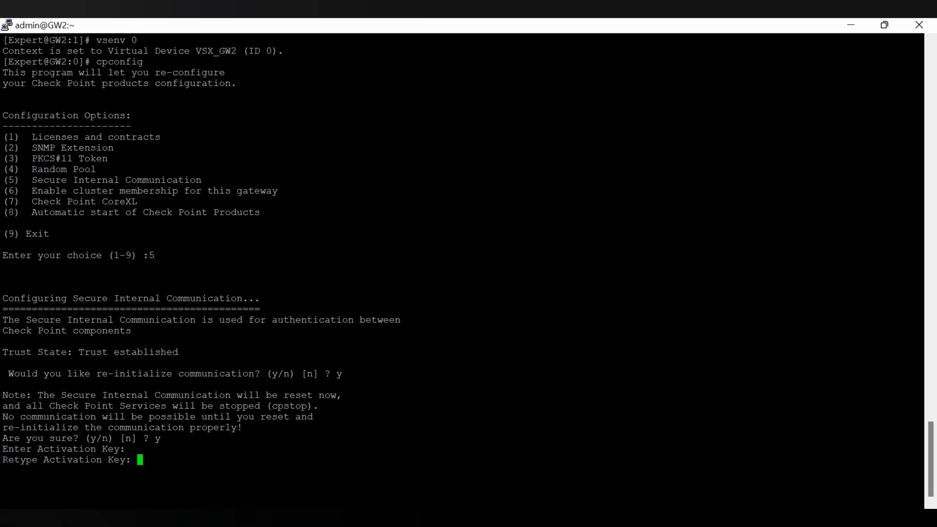
{"action": "key", "text": "Return"}
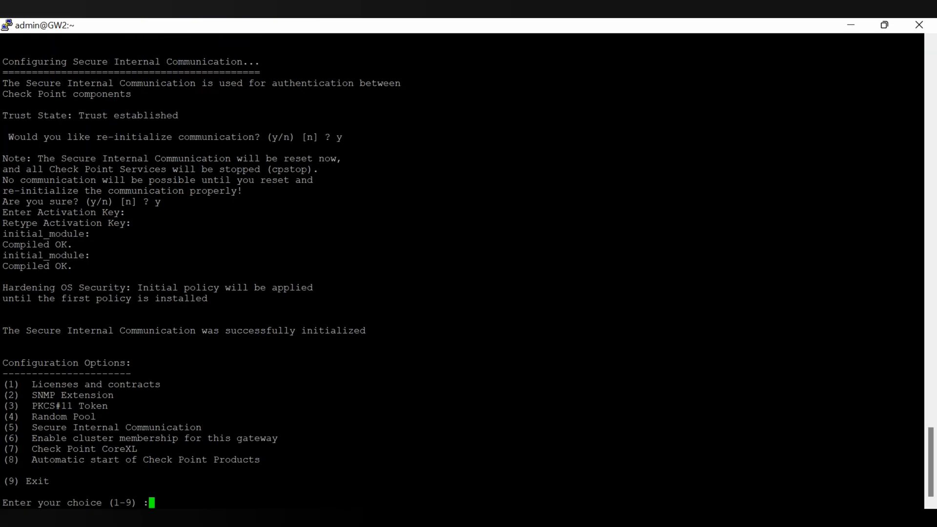
{"action": "type", "text": "9"}
{"action": "key", "text": "Return"}
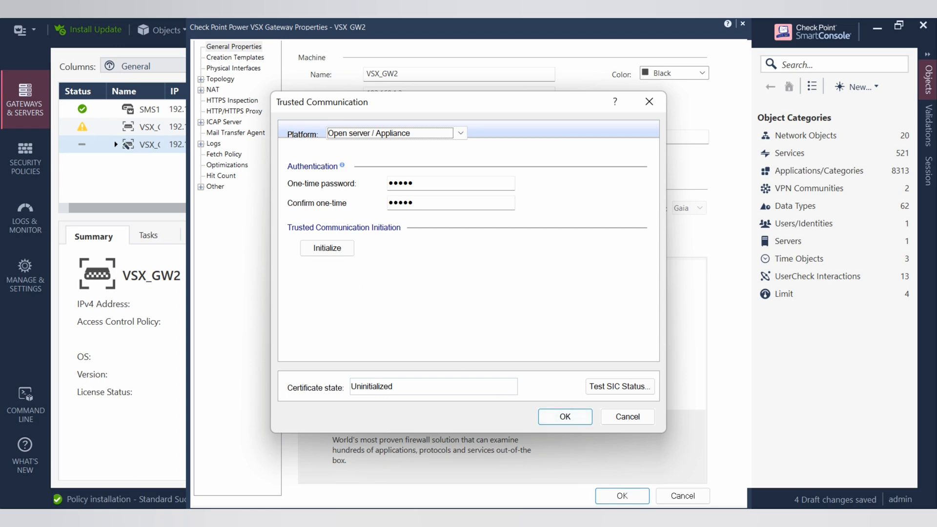
{"action": "left_click", "coordinate": [606, 449]}
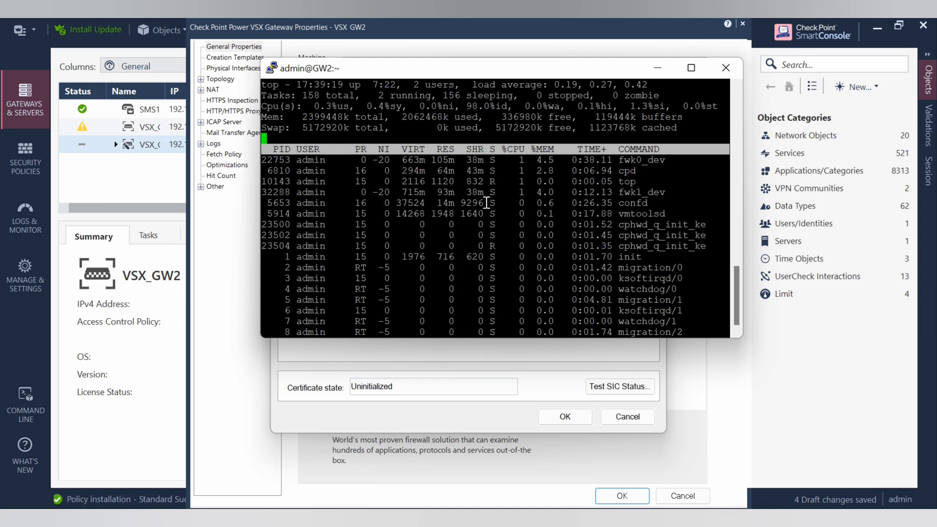
{"action": "mouse_move", "coordinate": [604, 516]}
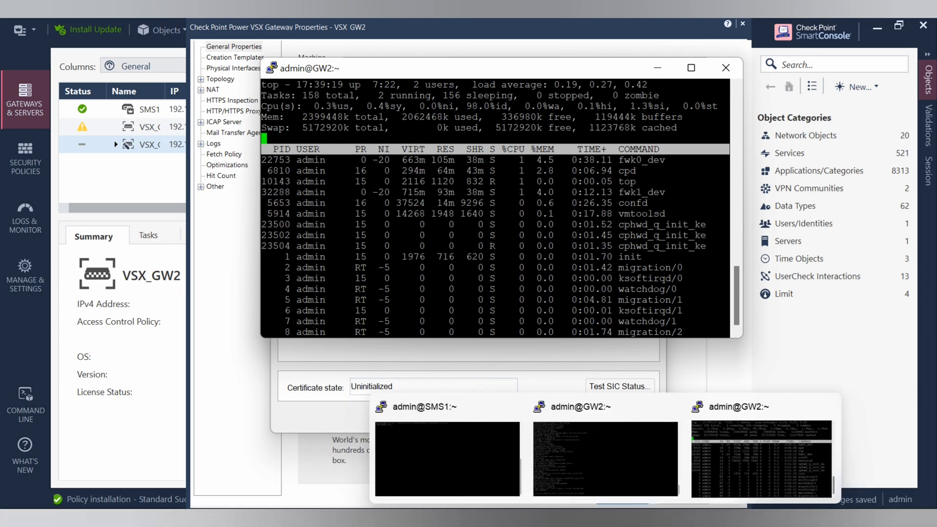
{"action": "left_click", "coordinate": [607, 495]}
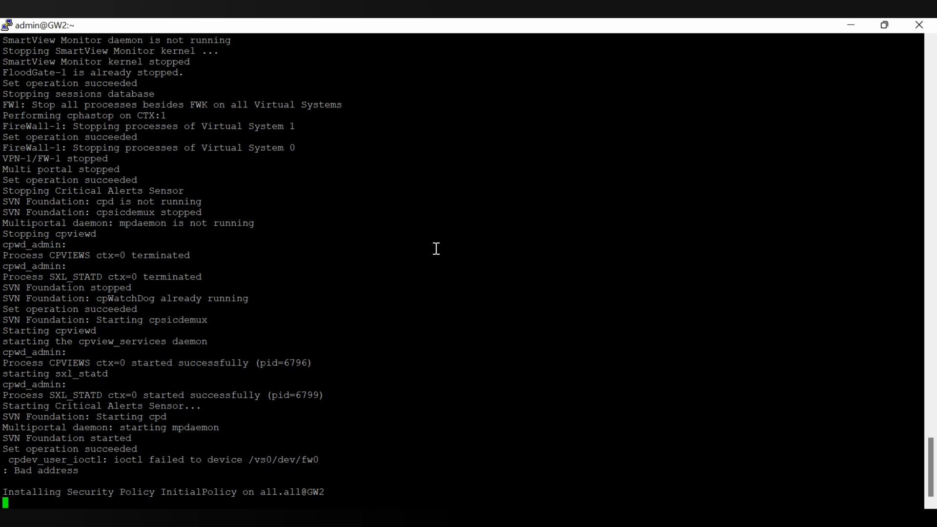
{"action": "key", "text": "alt+Tab"}
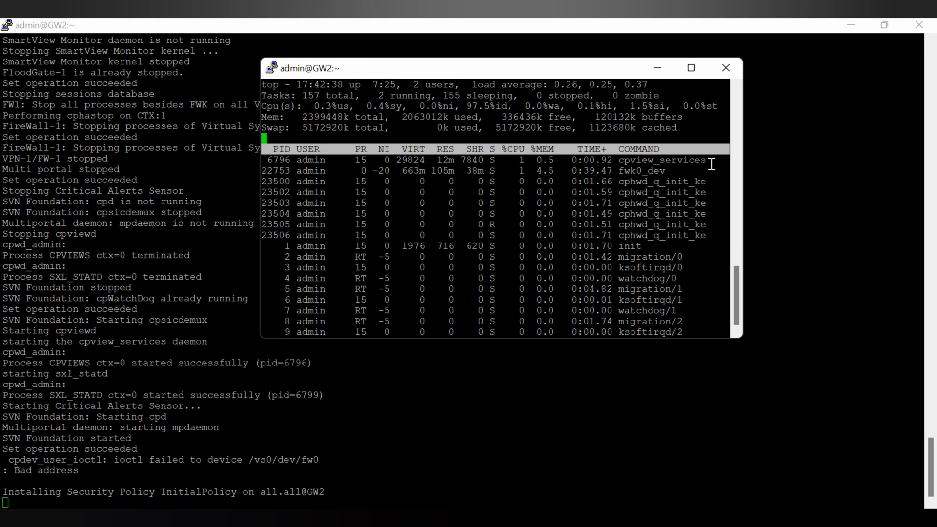
{"action": "key", "text": "alt+Tab"}
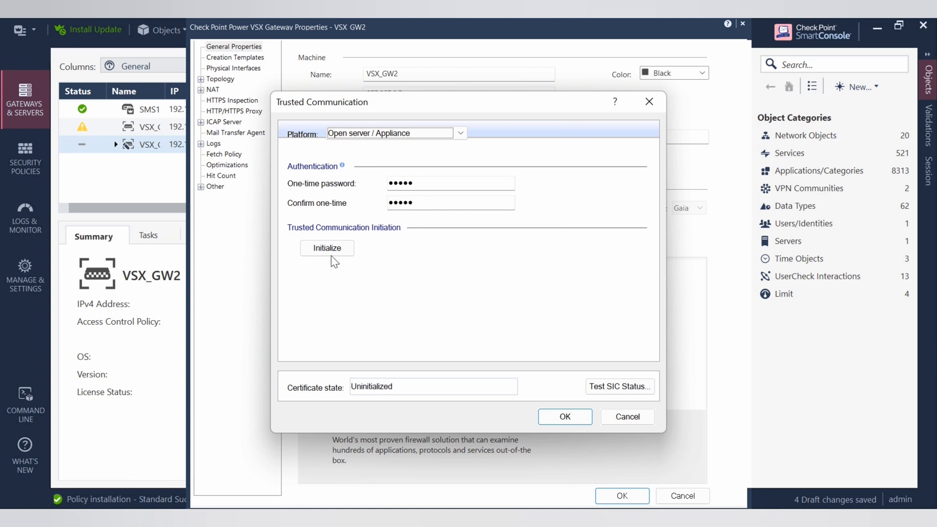
Retype the one-time password in both fields, initialize trust with VSX_GW2 and dismiss the topology results
{"action": "double_click", "coordinate": [449, 184]}
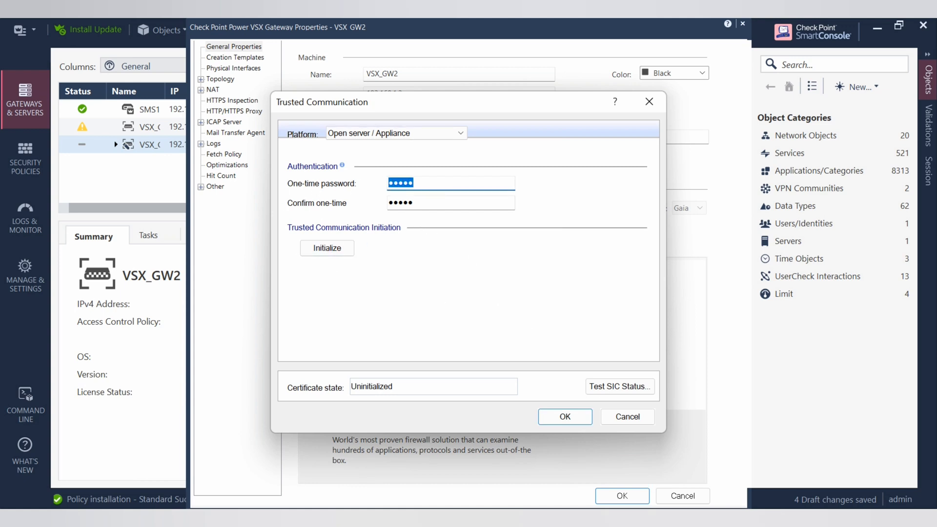
{"action": "type", "text": "12345678"}
{"action": "key", "text": "Tab"}
{"action": "type", "text": "1234567"}
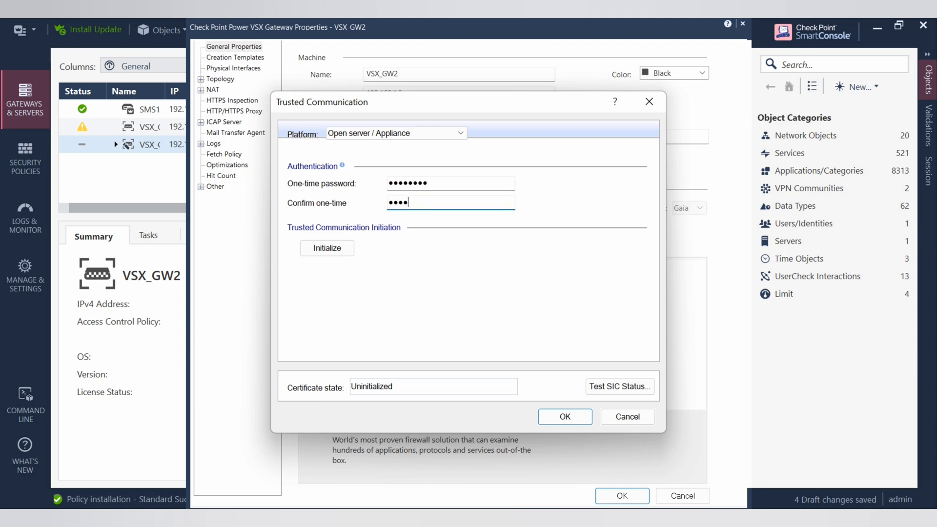
{"action": "type", "text": "8"}
{"action": "left_click", "coordinate": [349, 247]}
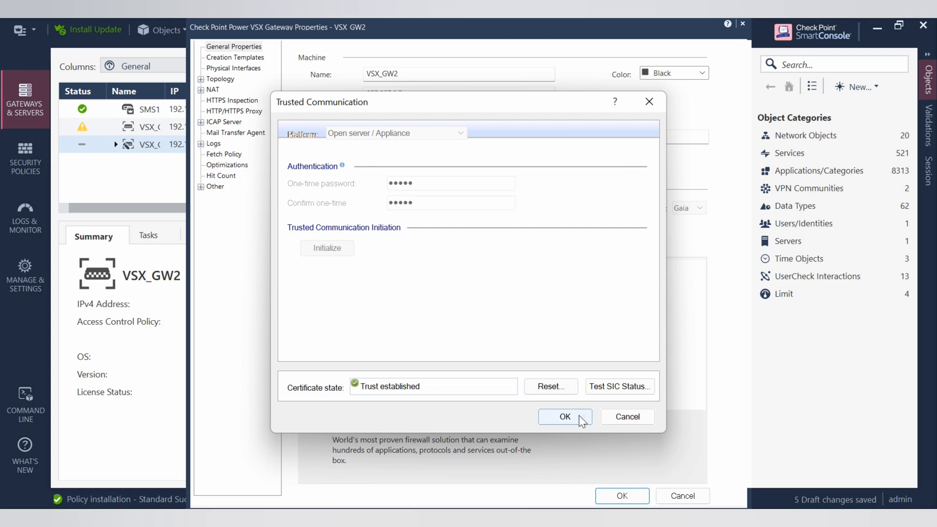
{"action": "left_click", "coordinate": [564, 416]}
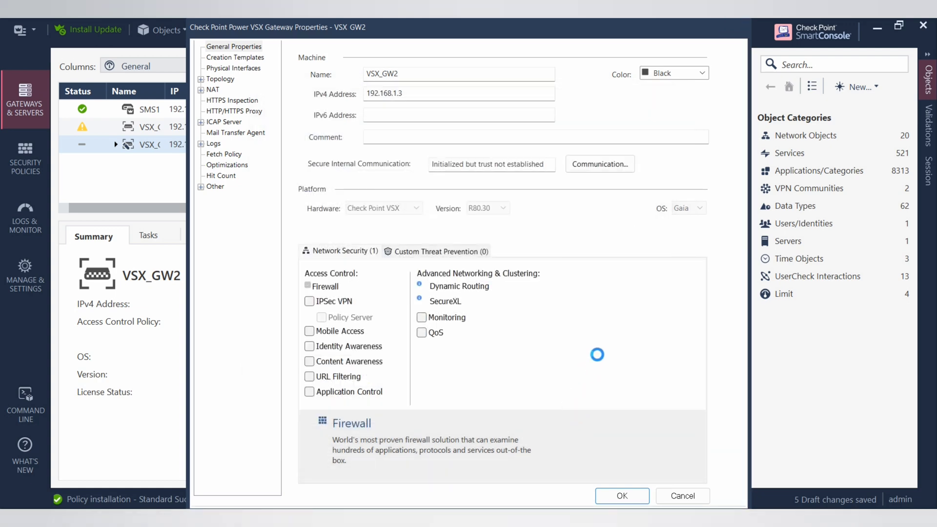
{"action": "left_click", "coordinate": [553, 393]}
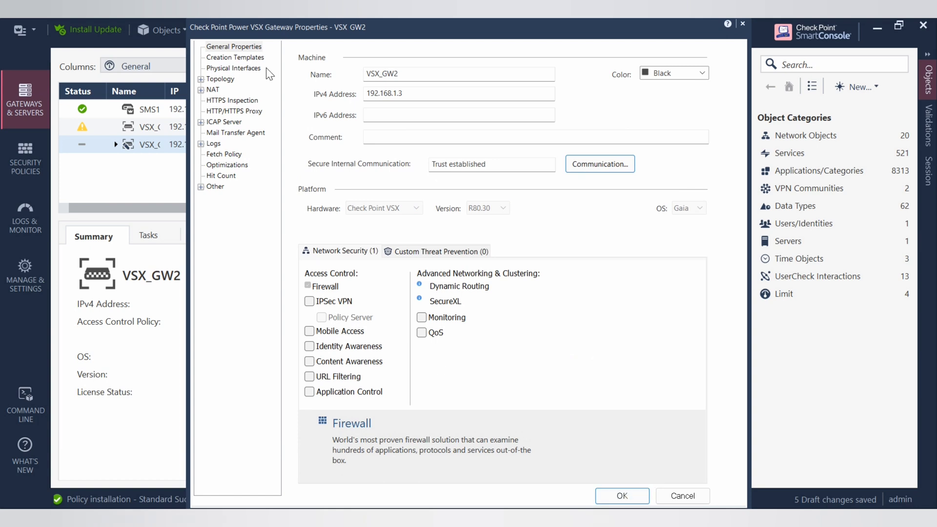
Save the database and apply VSX_GW2's configuration, then expand it to show its virtual system
{"action": "left_click", "coordinate": [622, 495]}
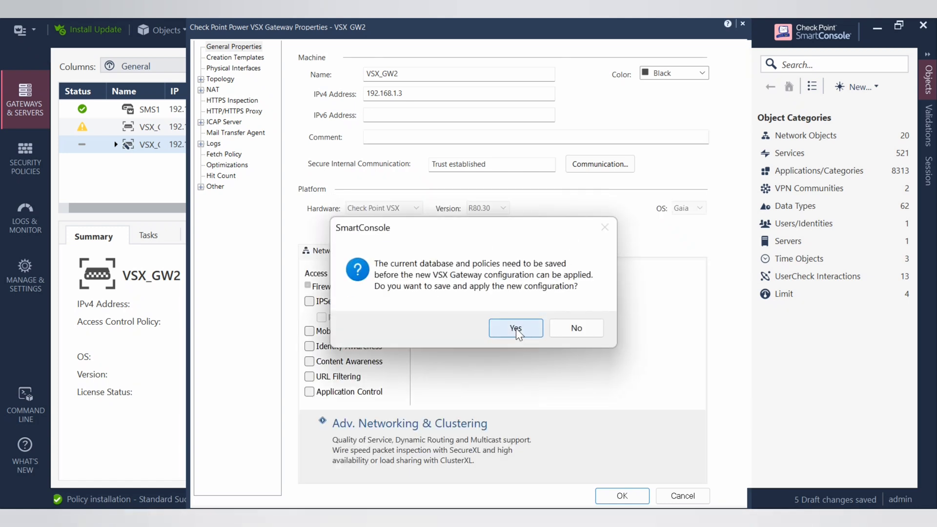
{"action": "left_click", "coordinate": [516, 329]}
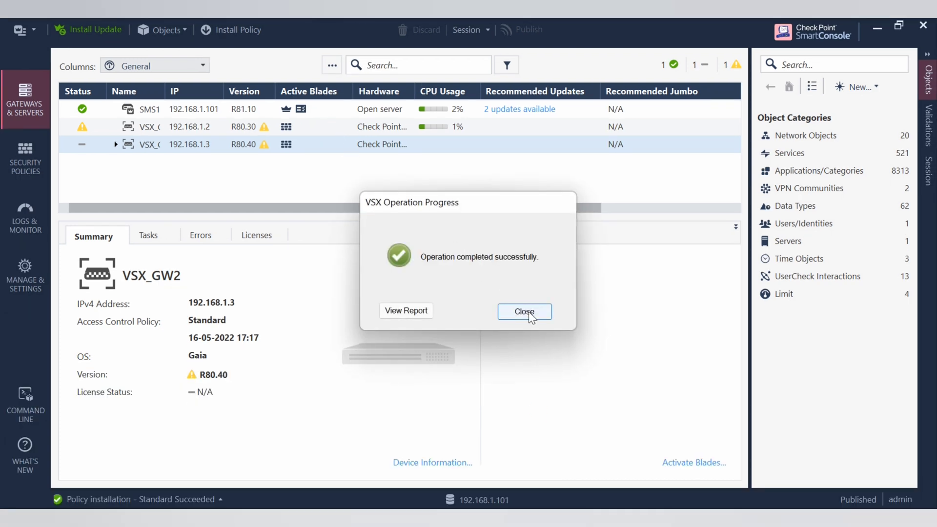
{"action": "left_click", "coordinate": [524, 311]}
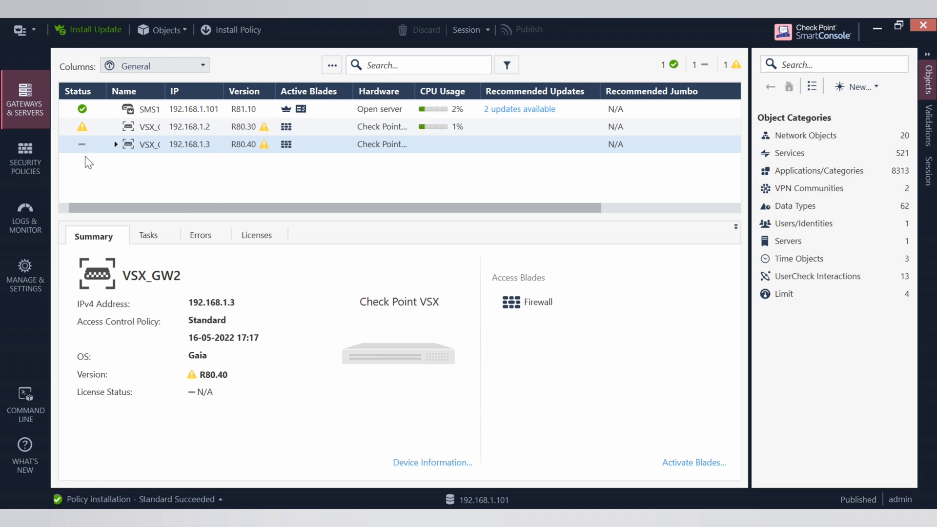
{"action": "left_click", "coordinate": [116, 145]}
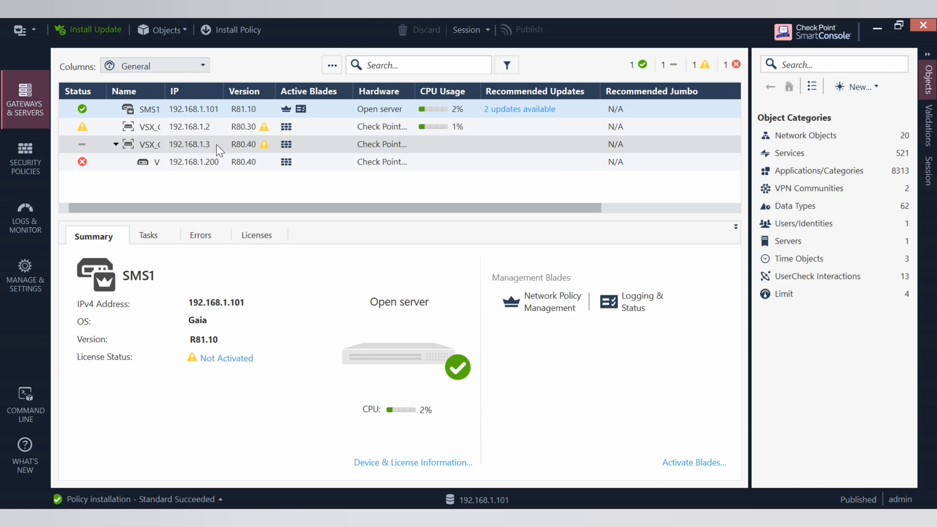
Select the VSX_GW2 gateway (192.168.1.3) to confirm it now shows version R80.40
{"action": "left_click", "coordinate": [203, 146]}
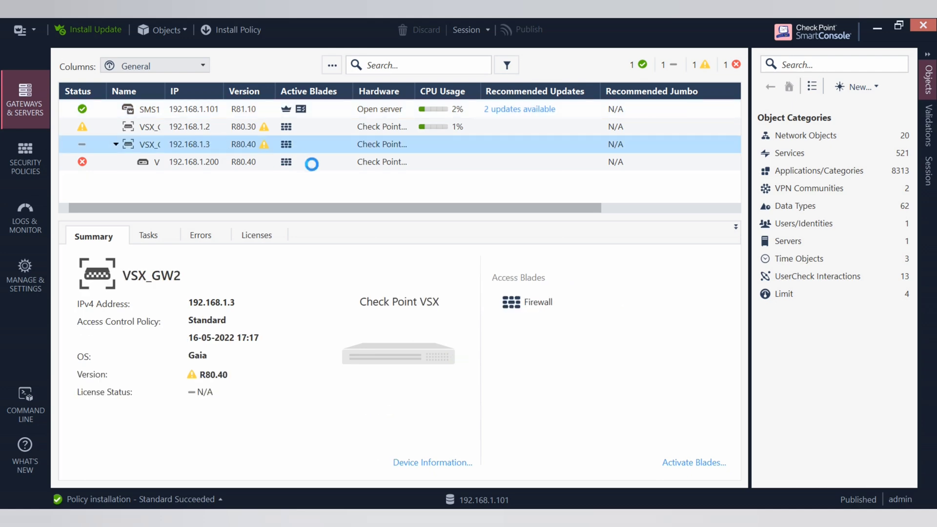